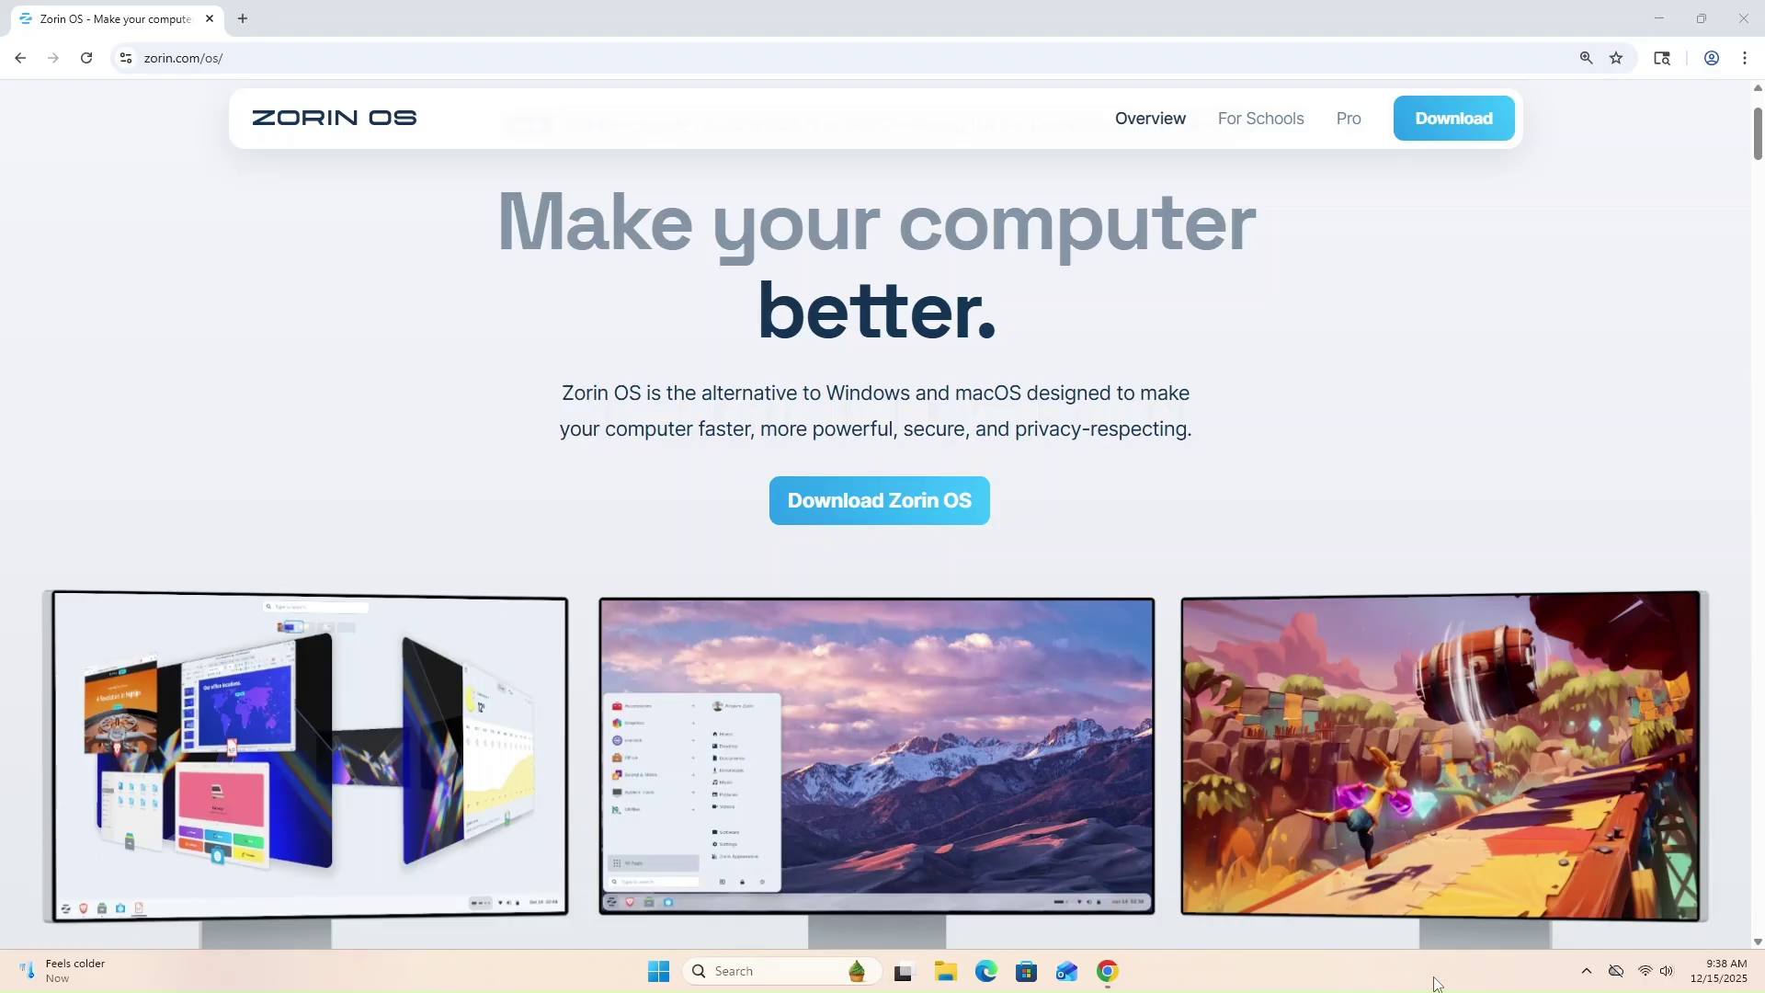
Download the free Zorin OS 18 Core ISO from the download page, skipping the newsletter signup
{"action": "left_click", "coordinate": [966, 518]}
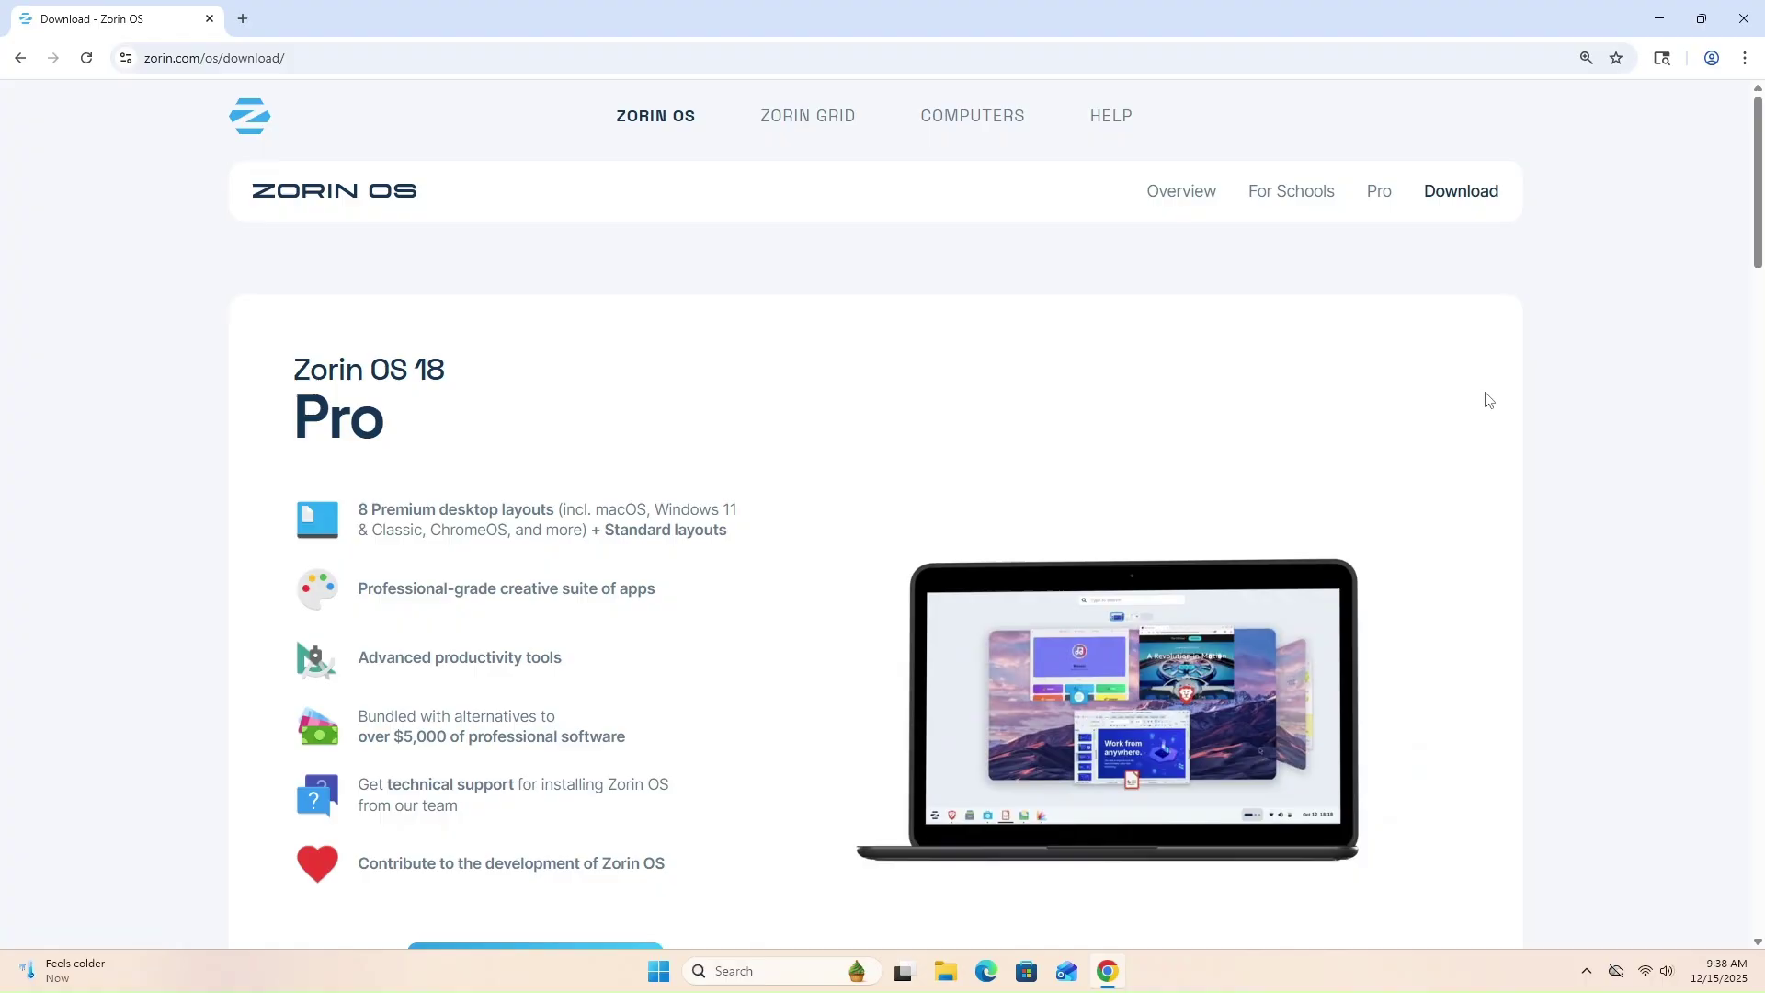
{"action": "scroll", "coordinate": [1652, 386], "scroll_direction": "down", "scroll_amount": 7}
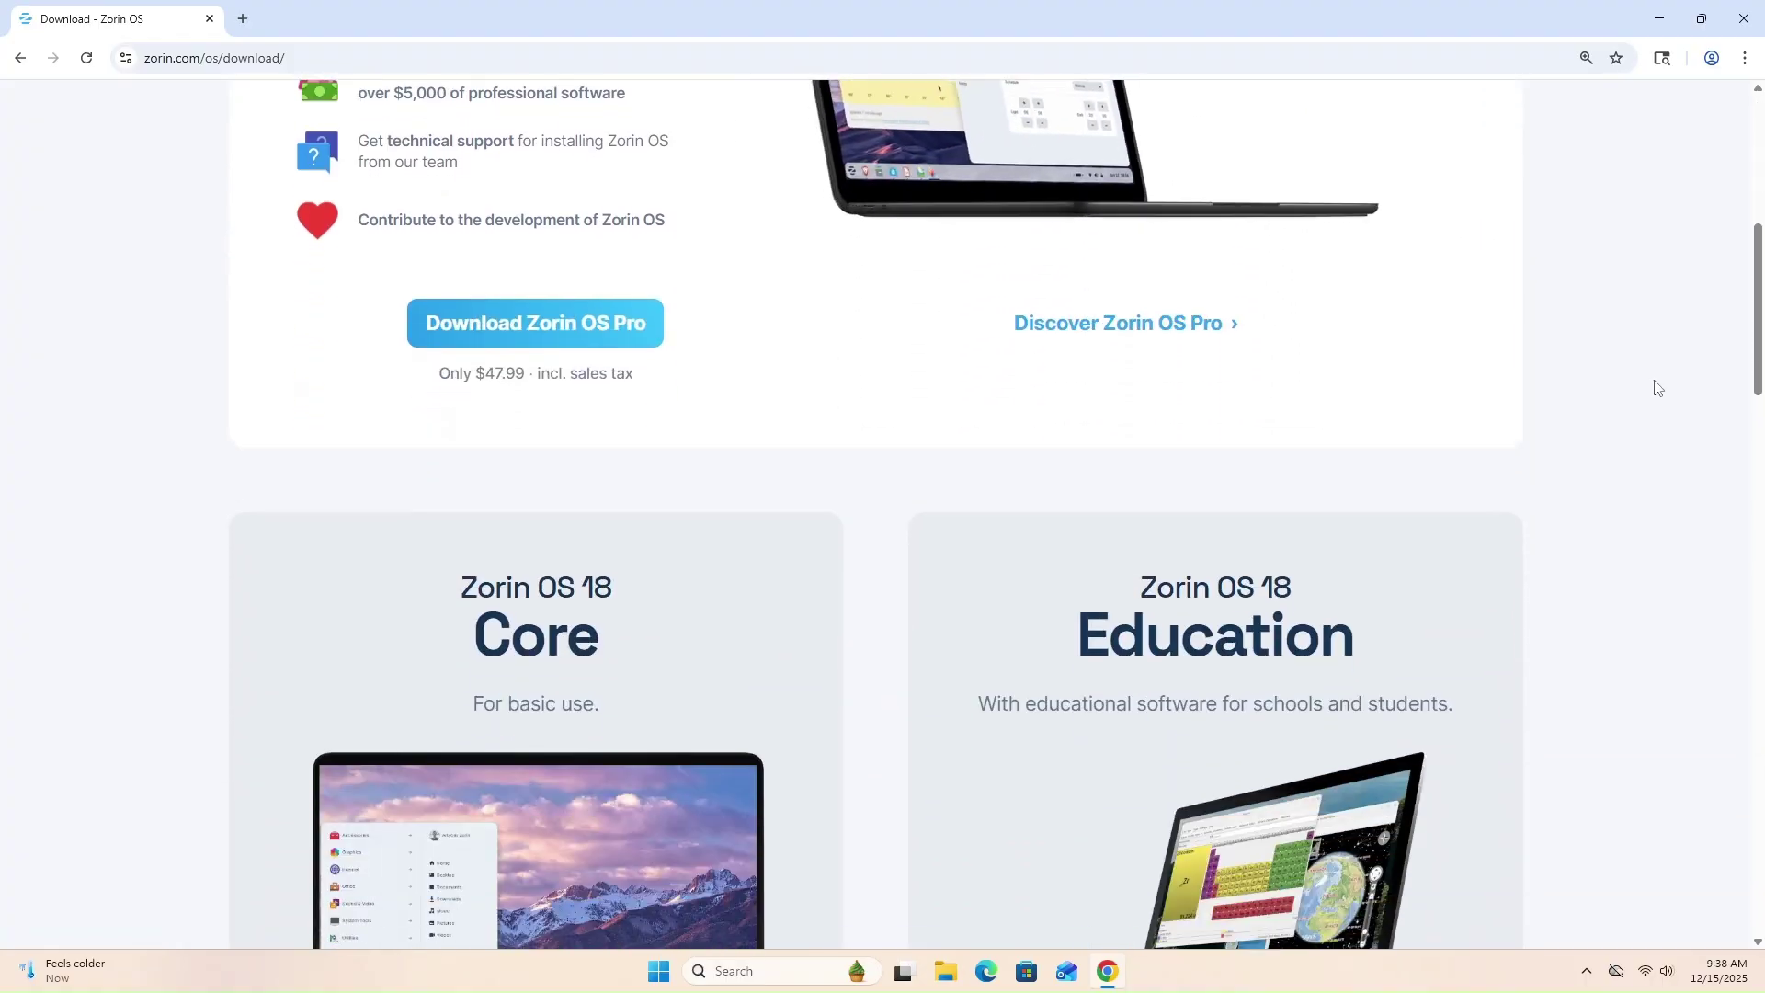
{"action": "scroll", "coordinate": [1658, 387], "scroll_direction": "down", "scroll_amount": 4}
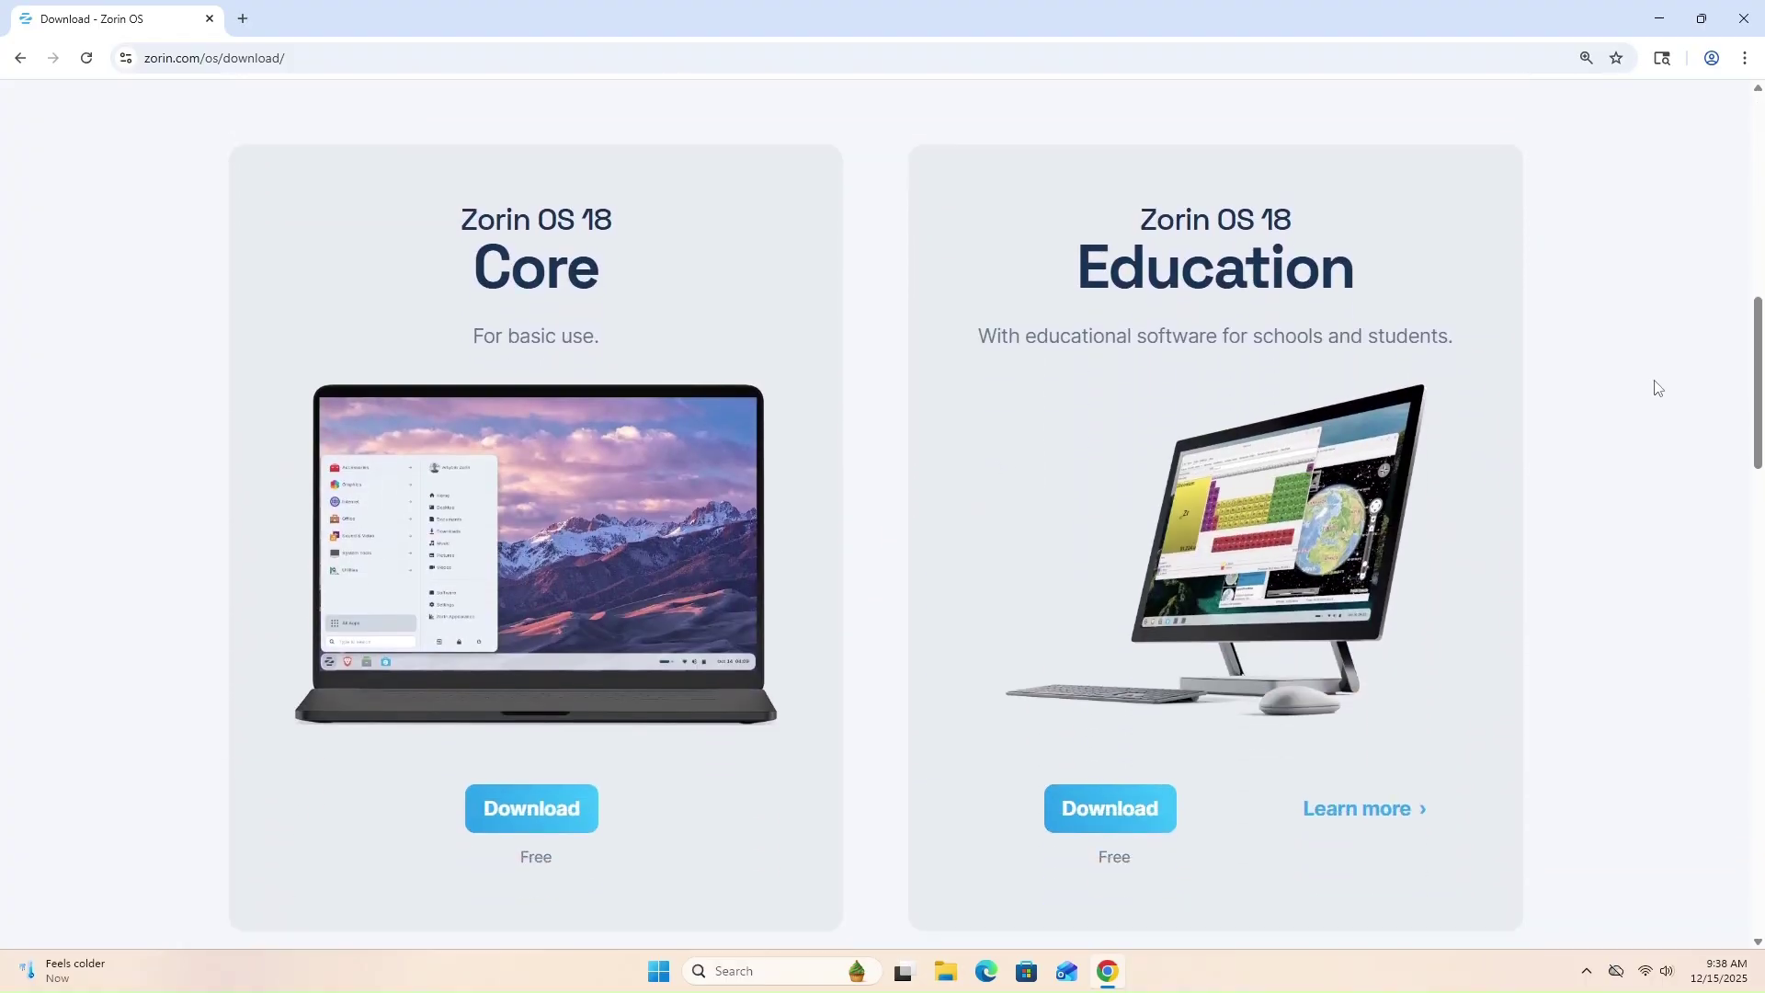
{"action": "left_click", "coordinate": [583, 821]}
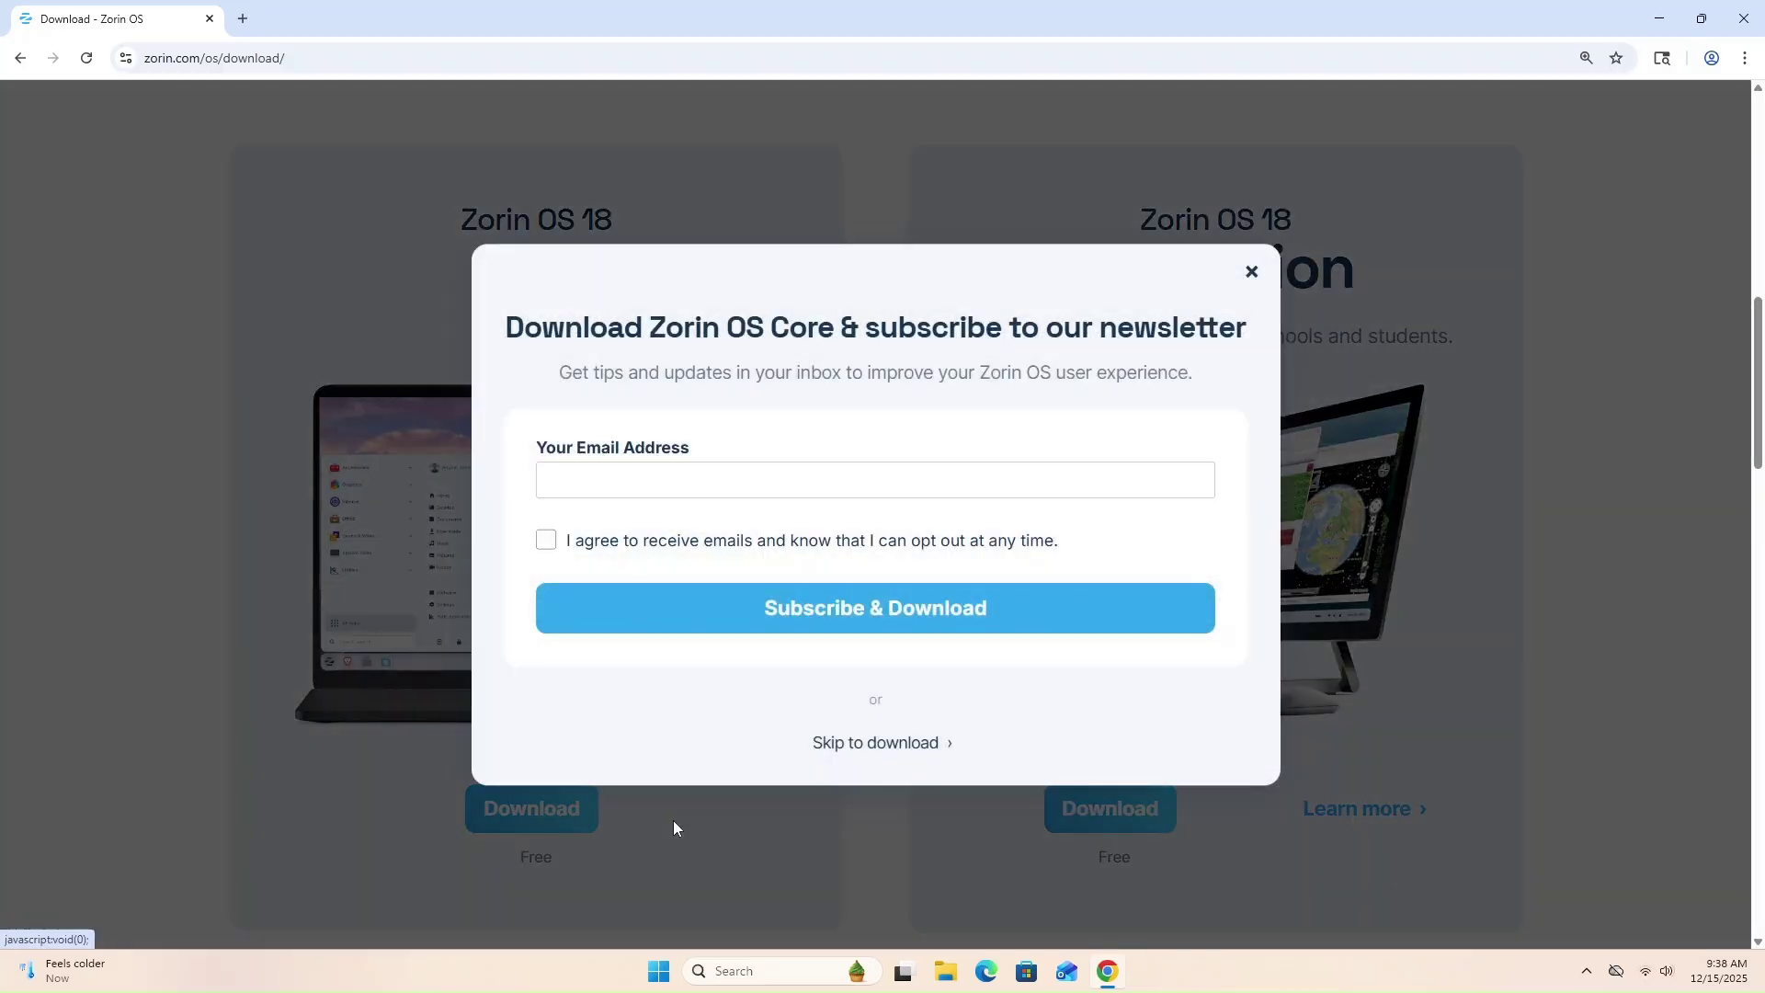
{"action": "left_click", "coordinate": [878, 744]}
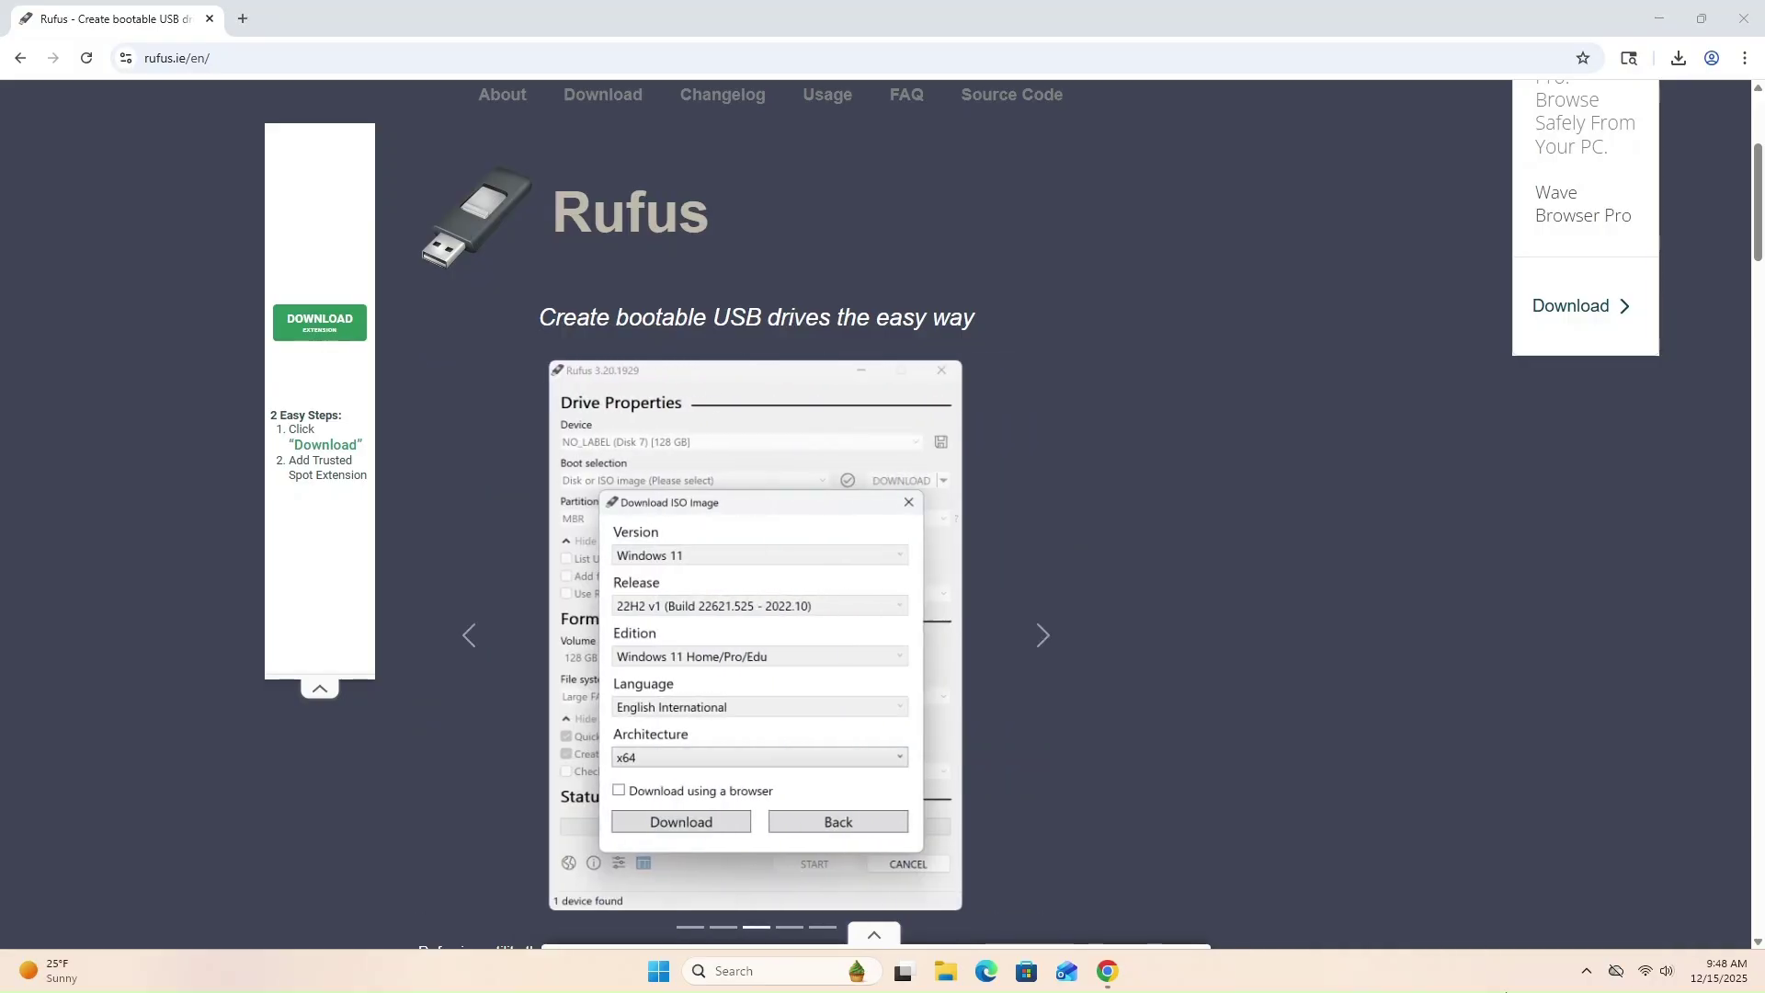
Download the portable rufus-4.11p.exe from the Latest releases table
{"action": "scroll", "coordinate": [1260, 680], "scroll_direction": "down", "scroll_amount": 10}
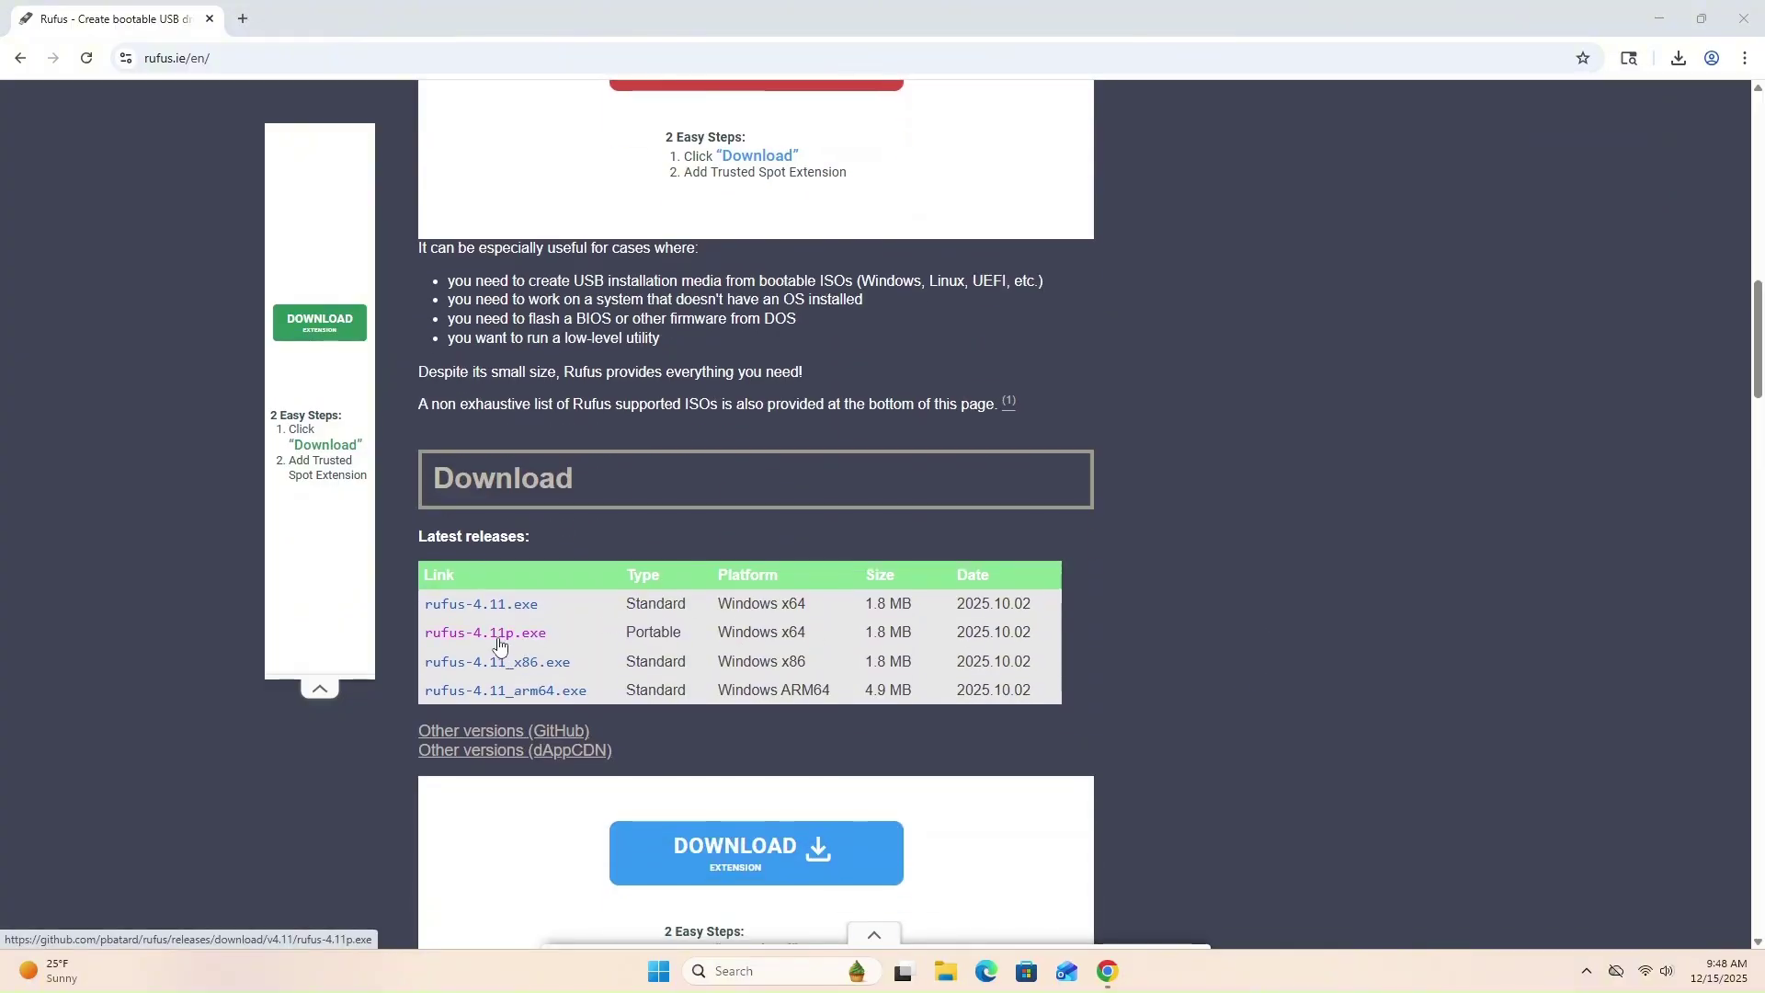
{"action": "left_click", "coordinate": [486, 634]}
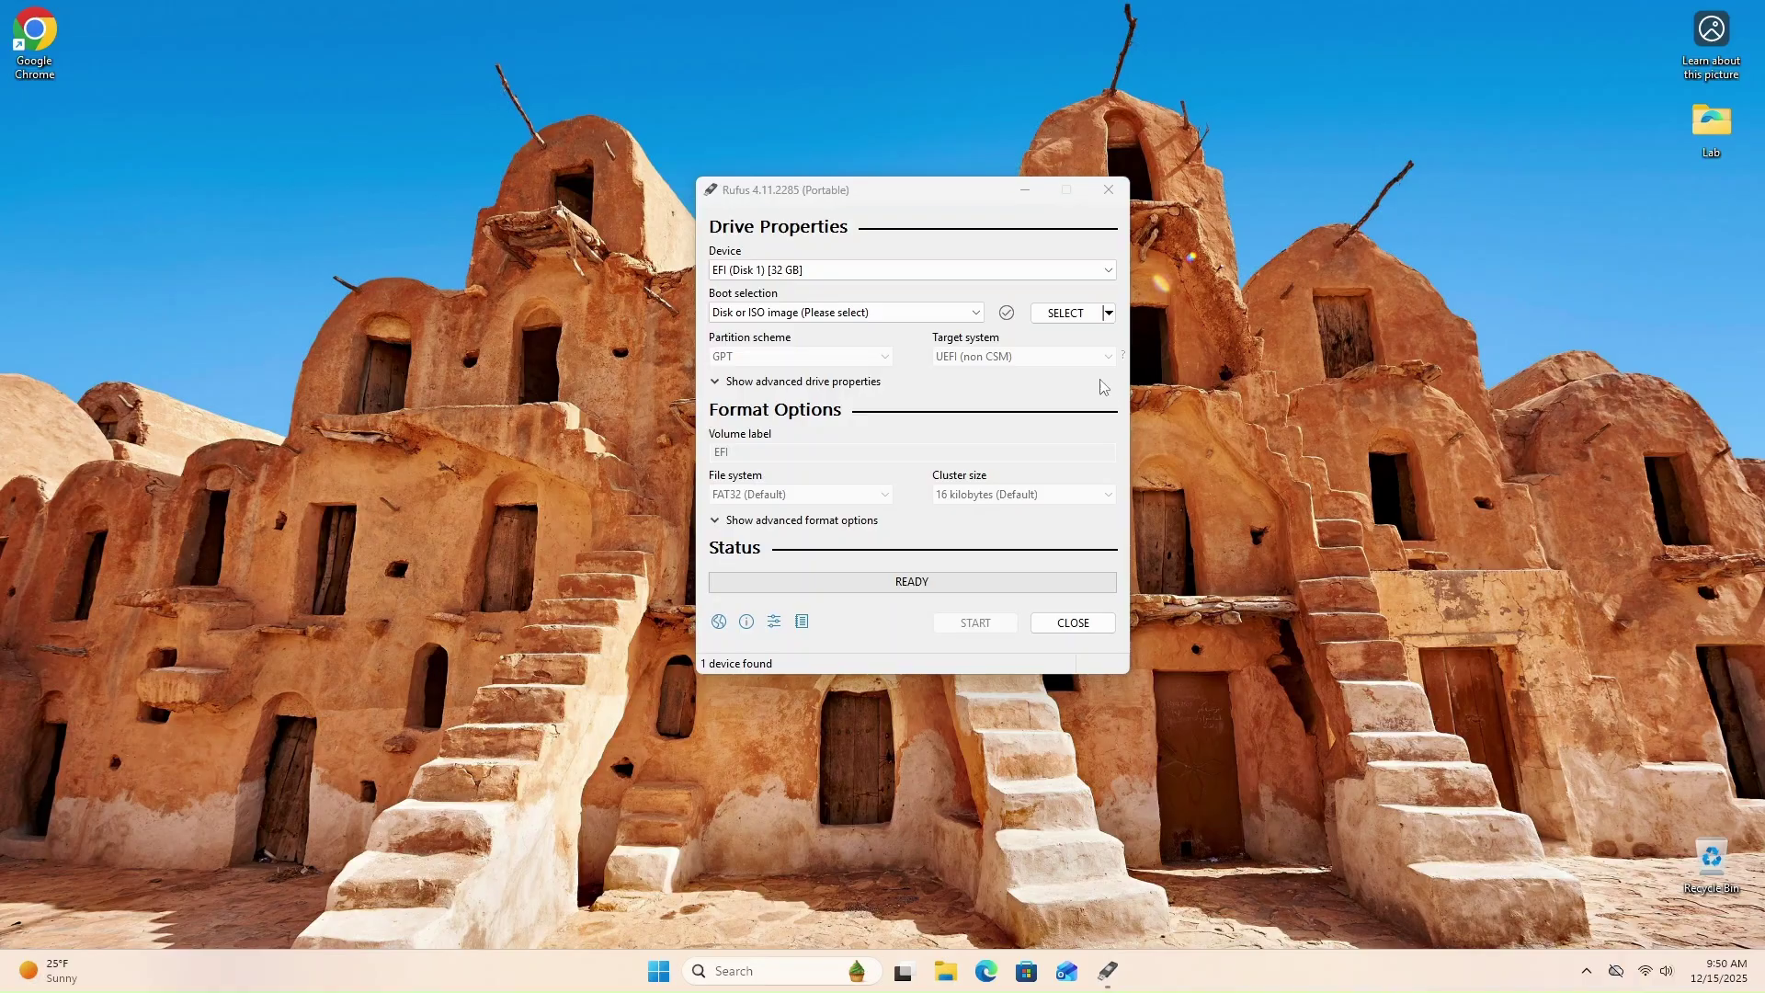
Load the Zorin-OS-18-Core-64-bit-r1.iso image from Downloads into Rufus
{"action": "left_click", "coordinate": [1067, 313]}
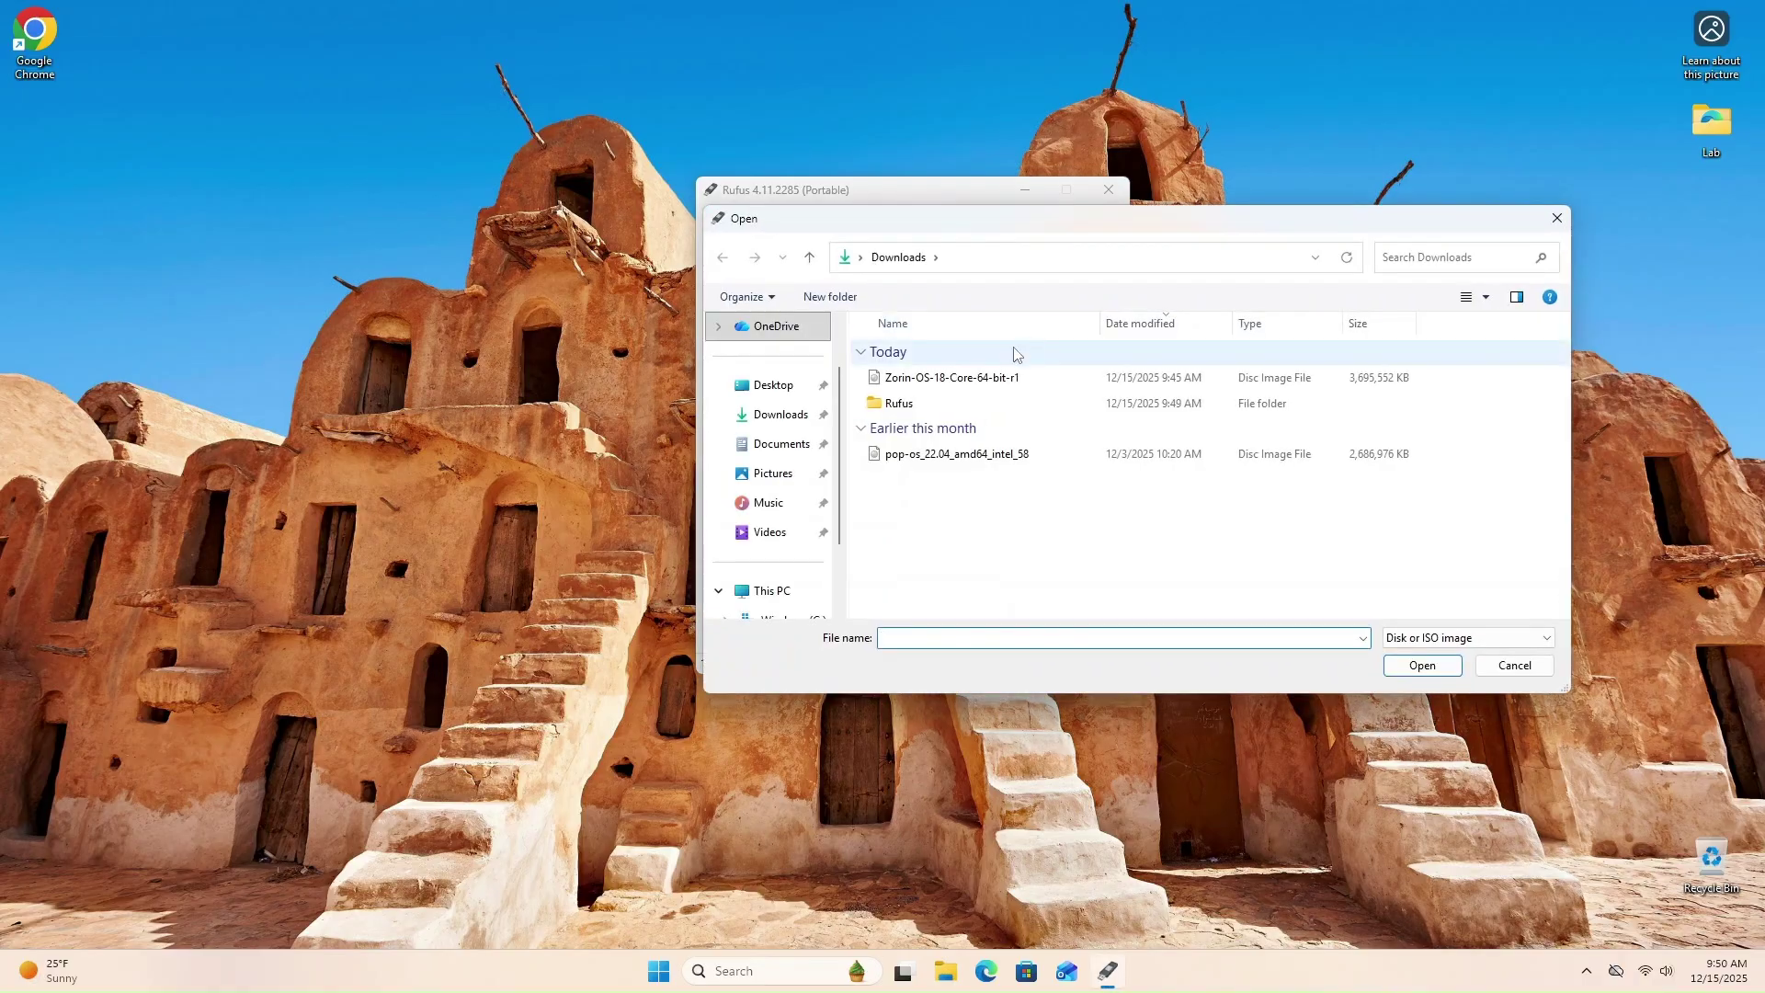
{"action": "left_click", "coordinate": [988, 377]}
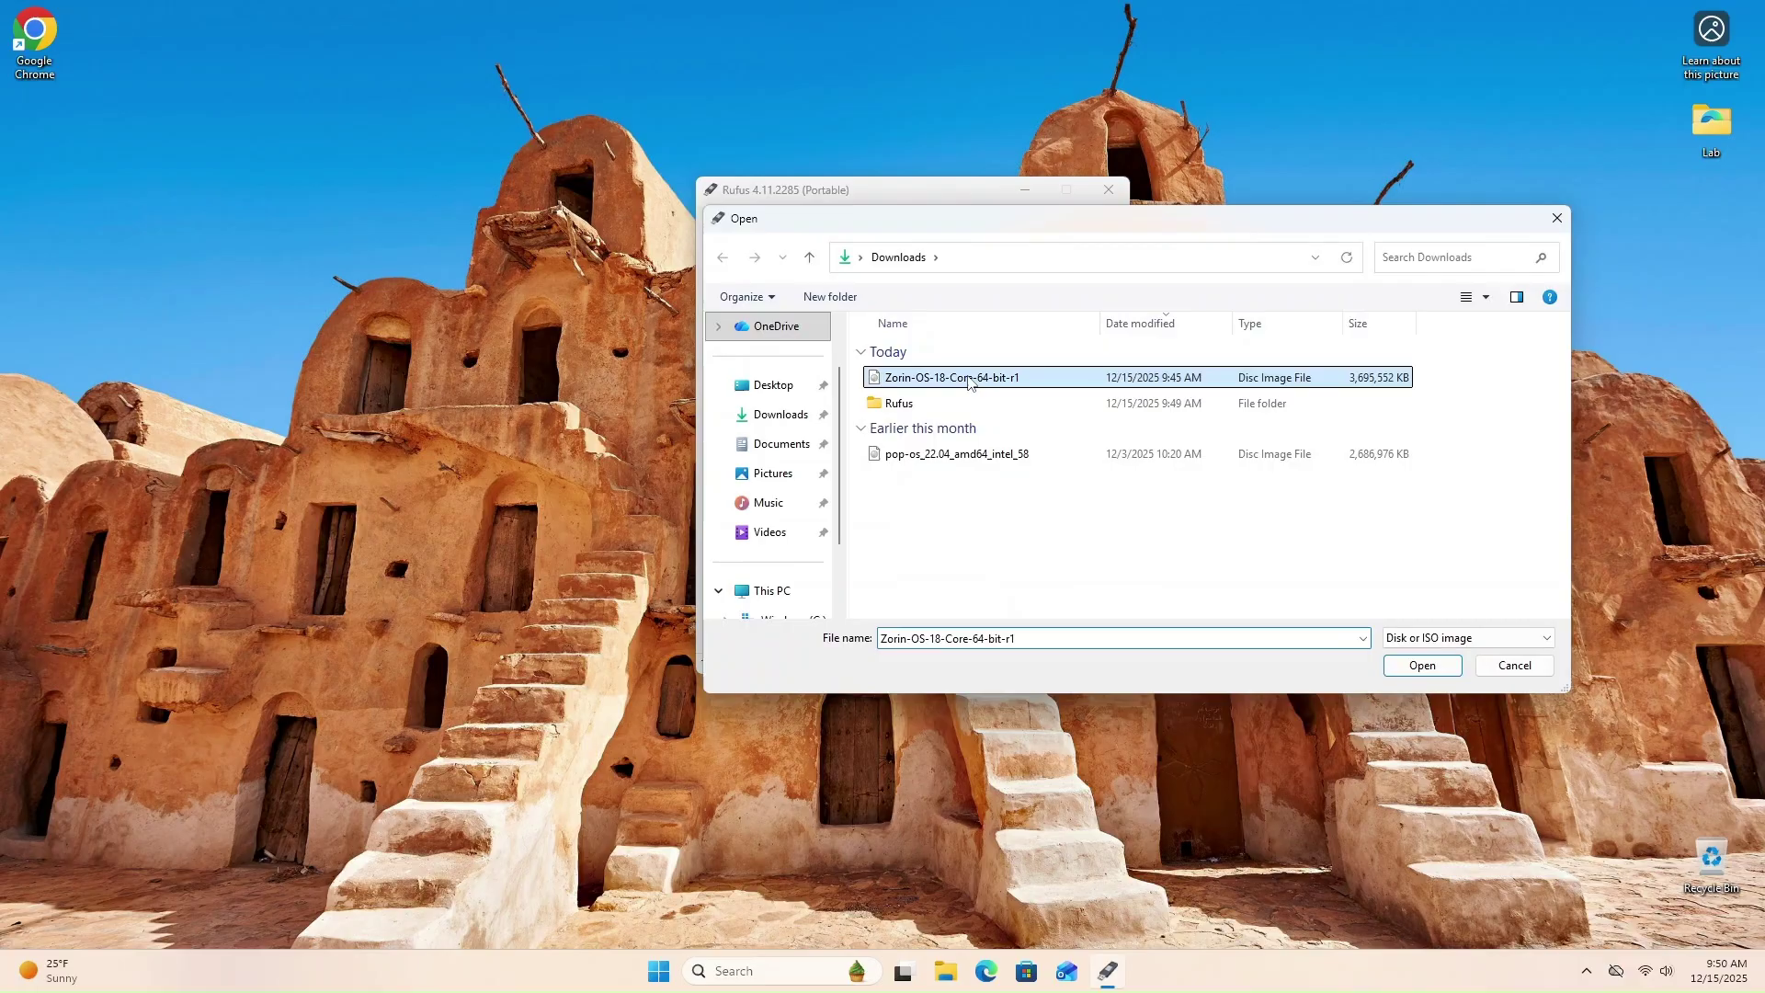
{"action": "left_click", "coordinate": [1424, 670]}
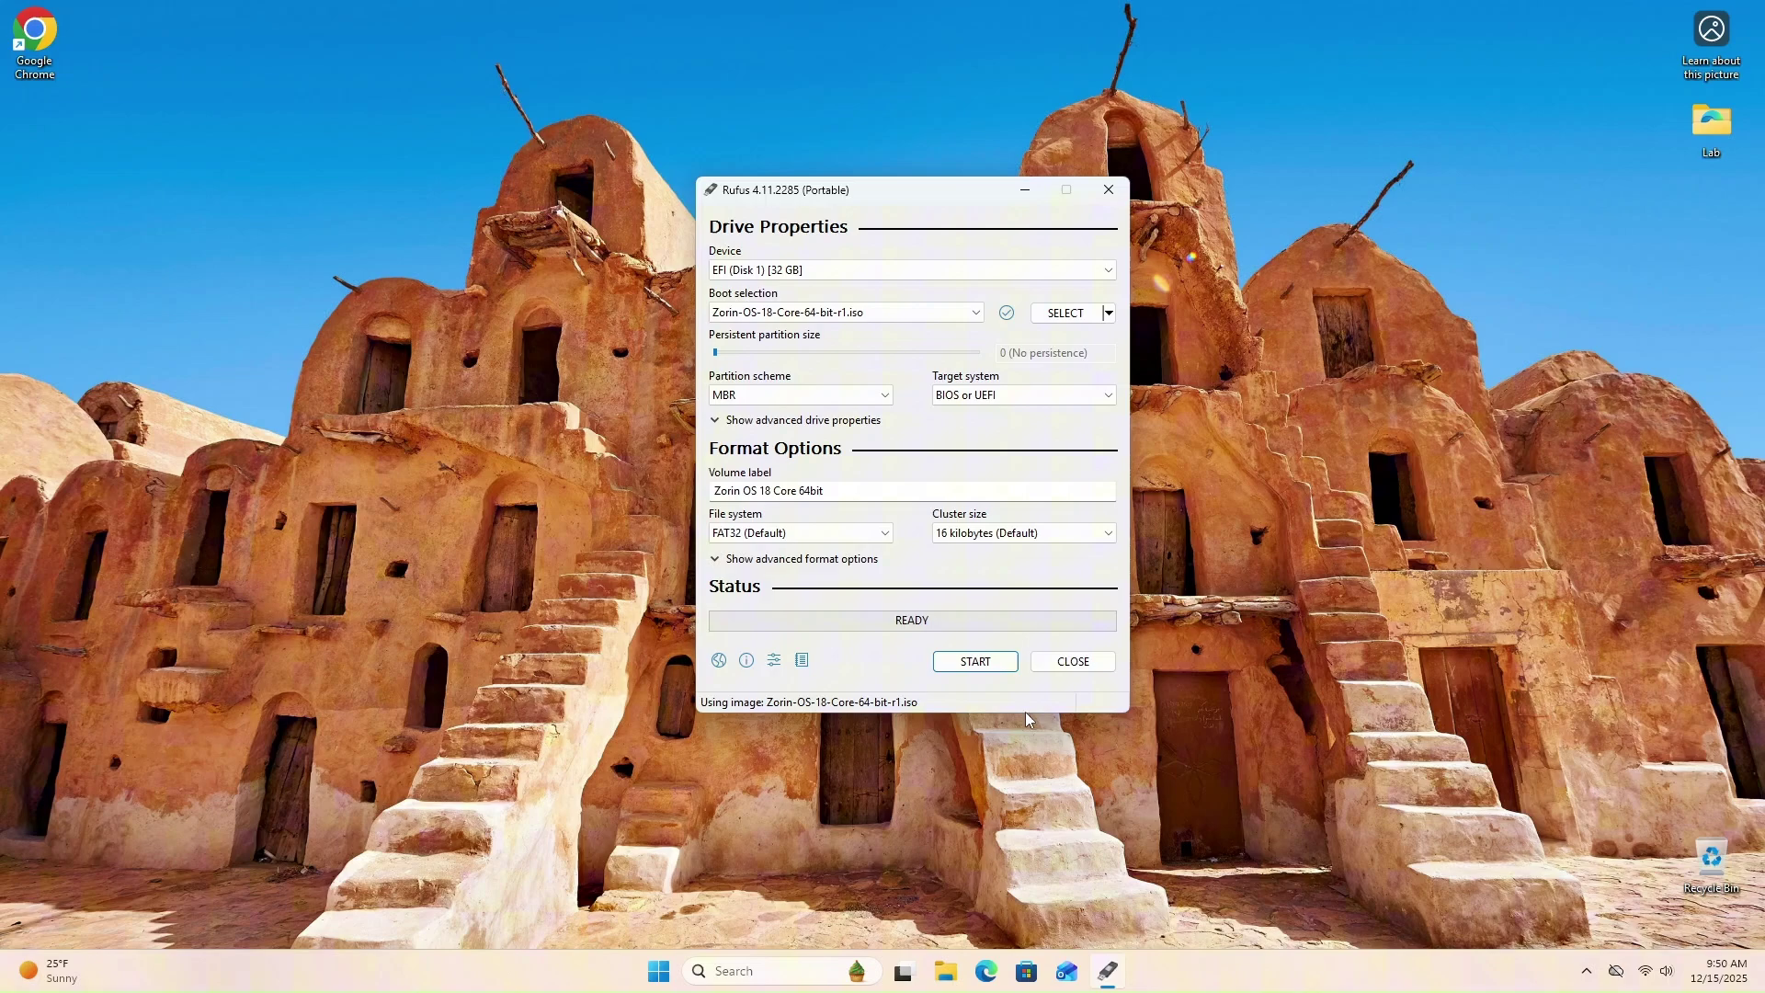
Write the image to the 32 GB USB drive in ISO Image mode, allowing Syslinux download and data erasure
{"action": "left_click", "coordinate": [976, 662]}
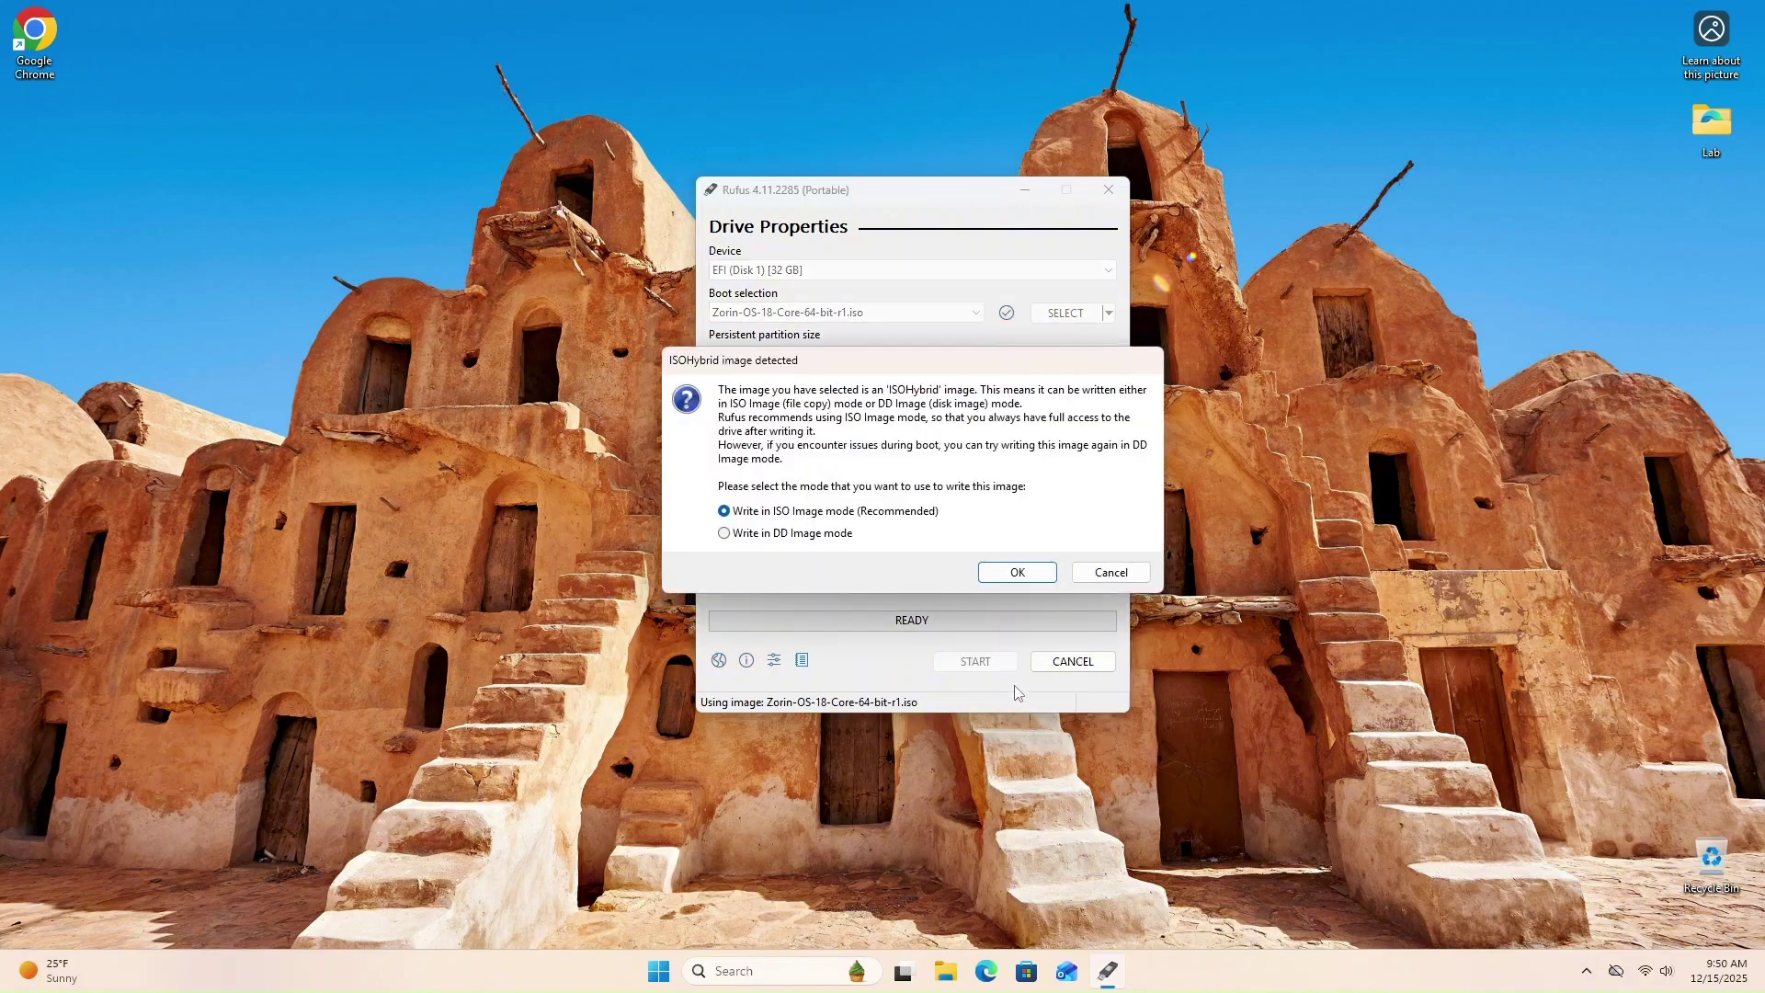
{"action": "left_click", "coordinate": [1004, 572]}
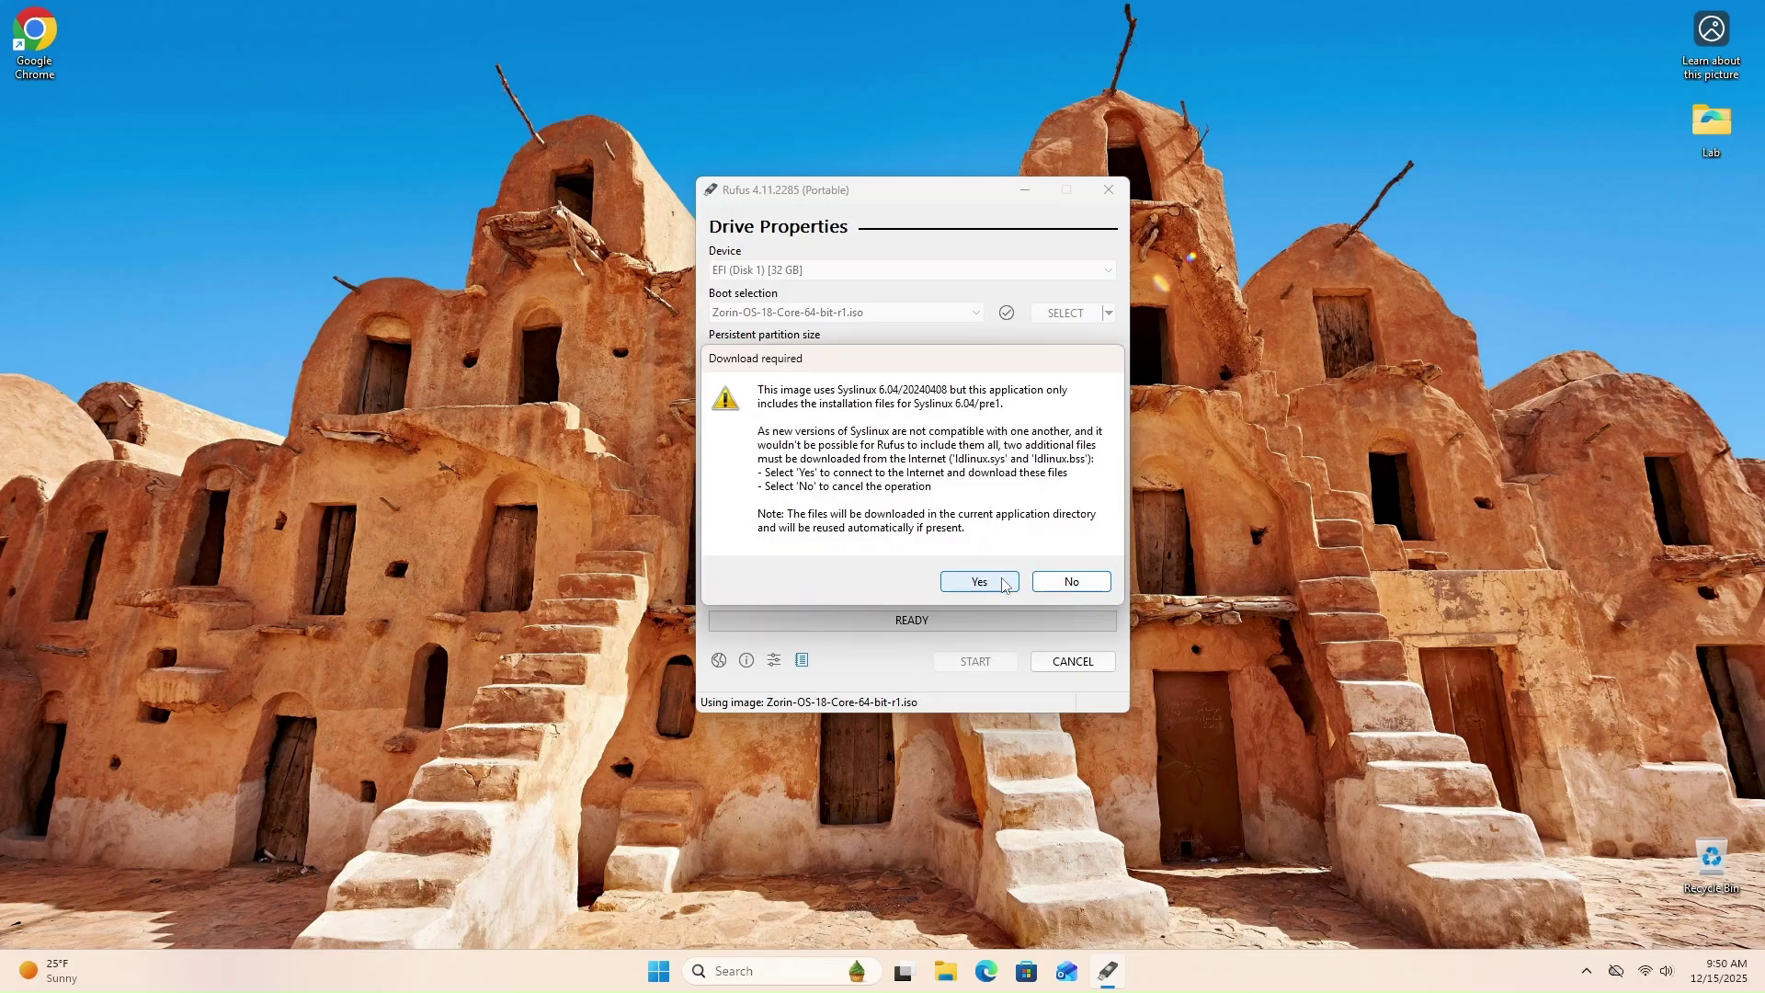
{"action": "left_click", "coordinate": [1003, 584]}
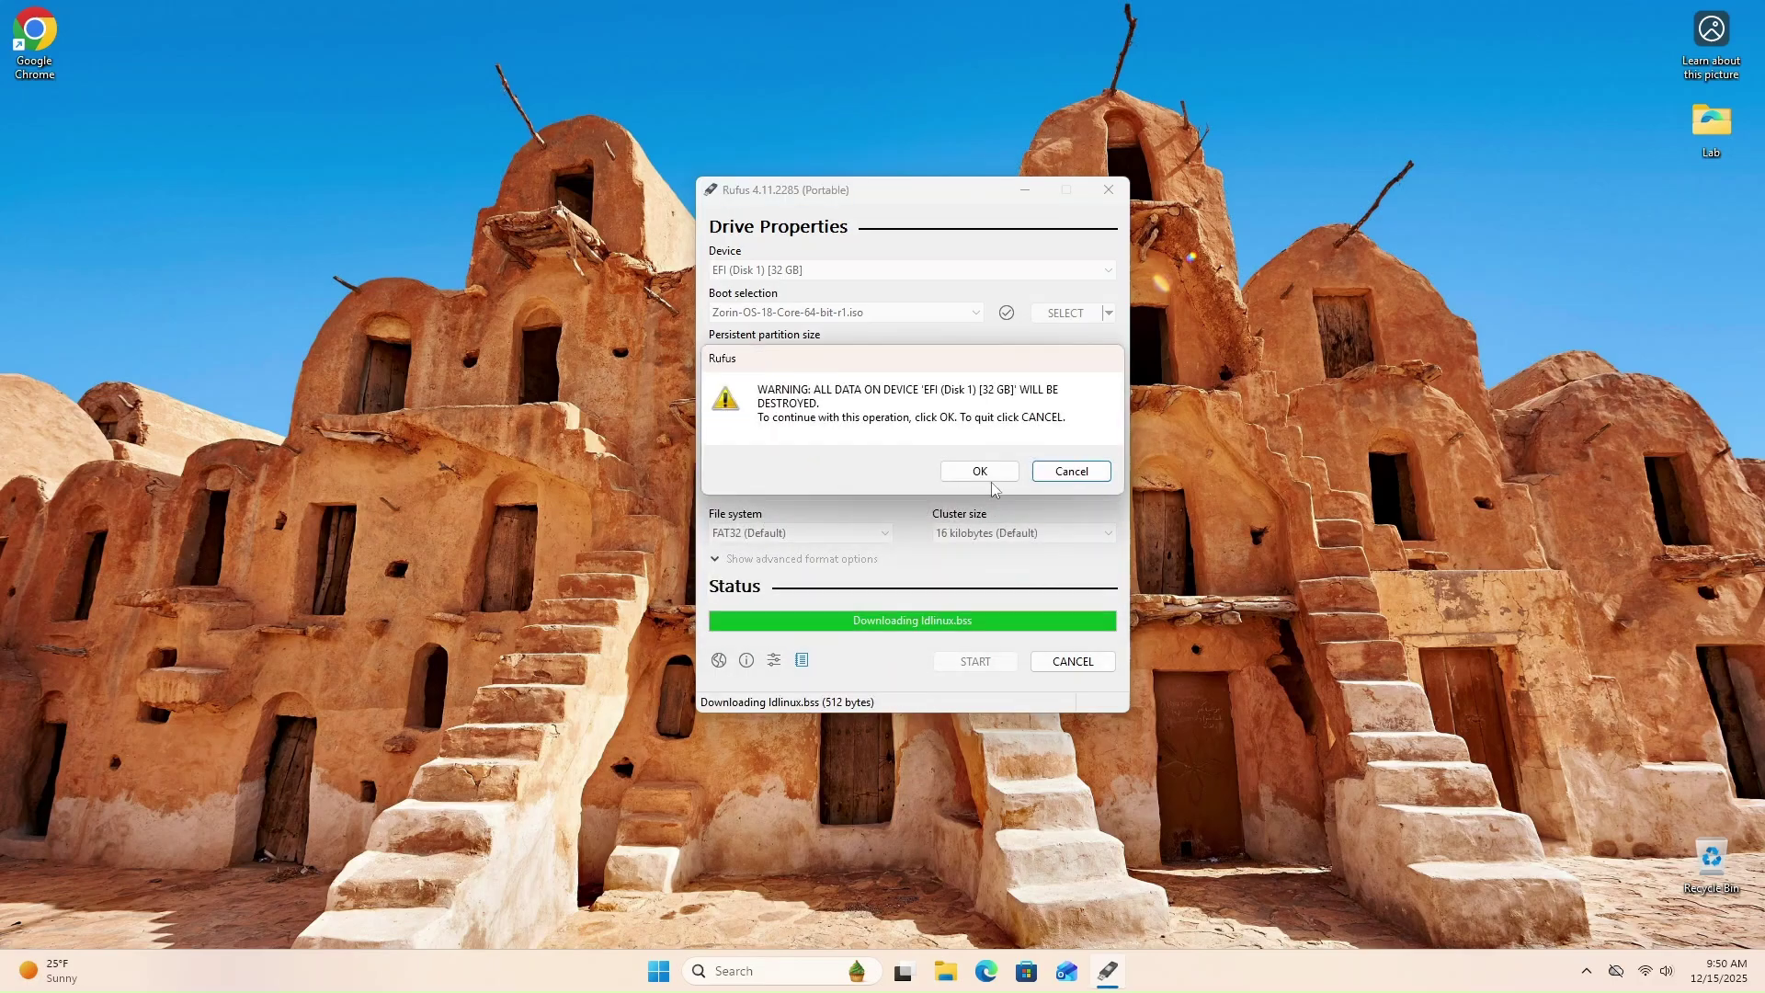
{"action": "left_click", "coordinate": [993, 475]}
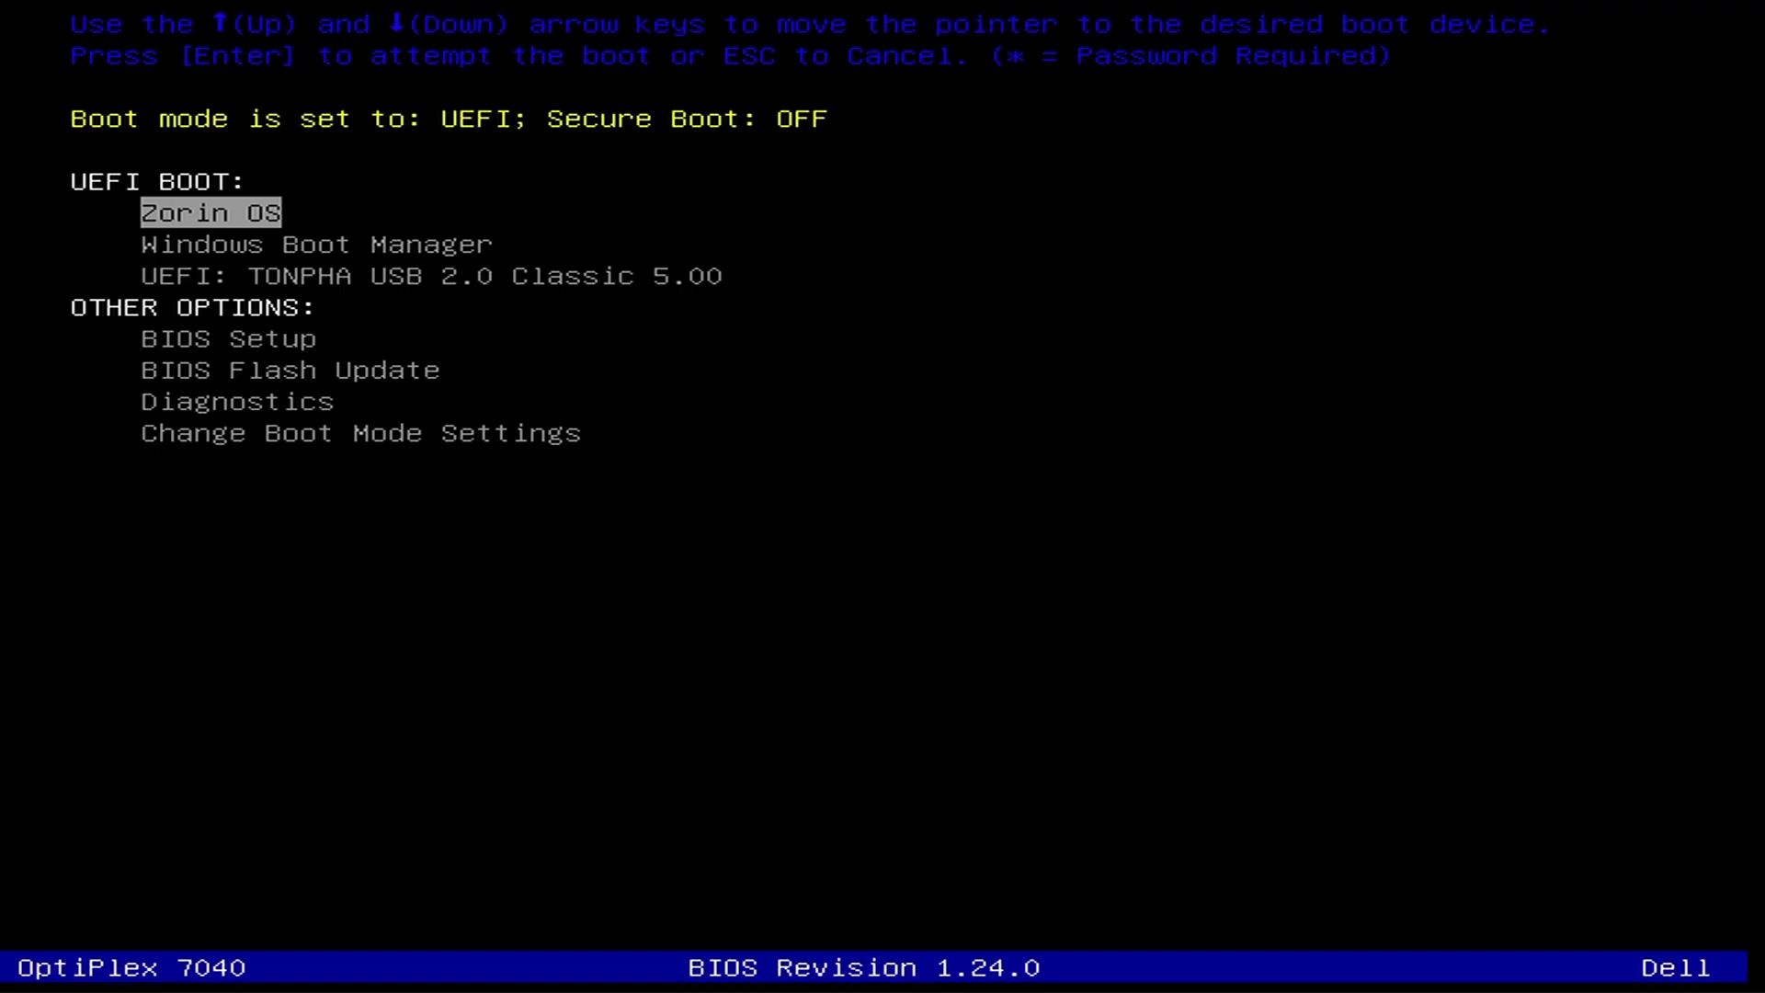
Boot from the TONPHA UEFI USB entry and choose 'Try or Install Zorin OS' in GRUB
{"action": "key", "text": "Down"}
{"action": "key", "text": "Down"}
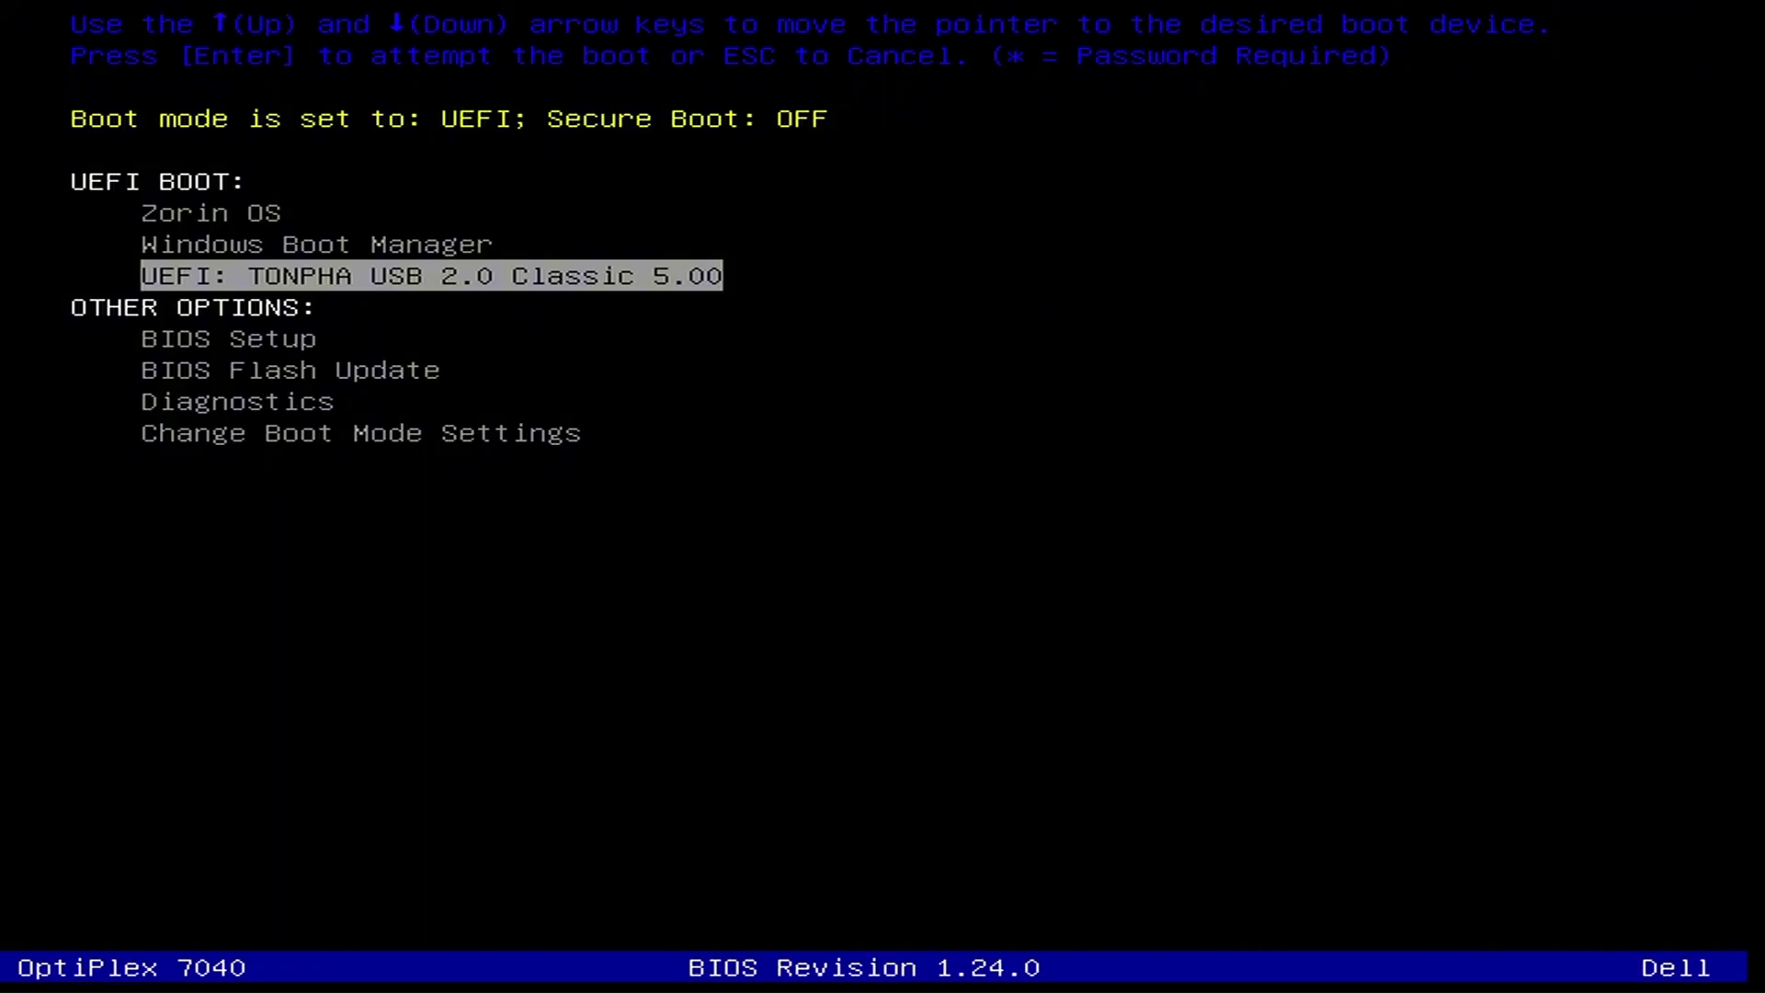
{"action": "key", "text": "Return"}
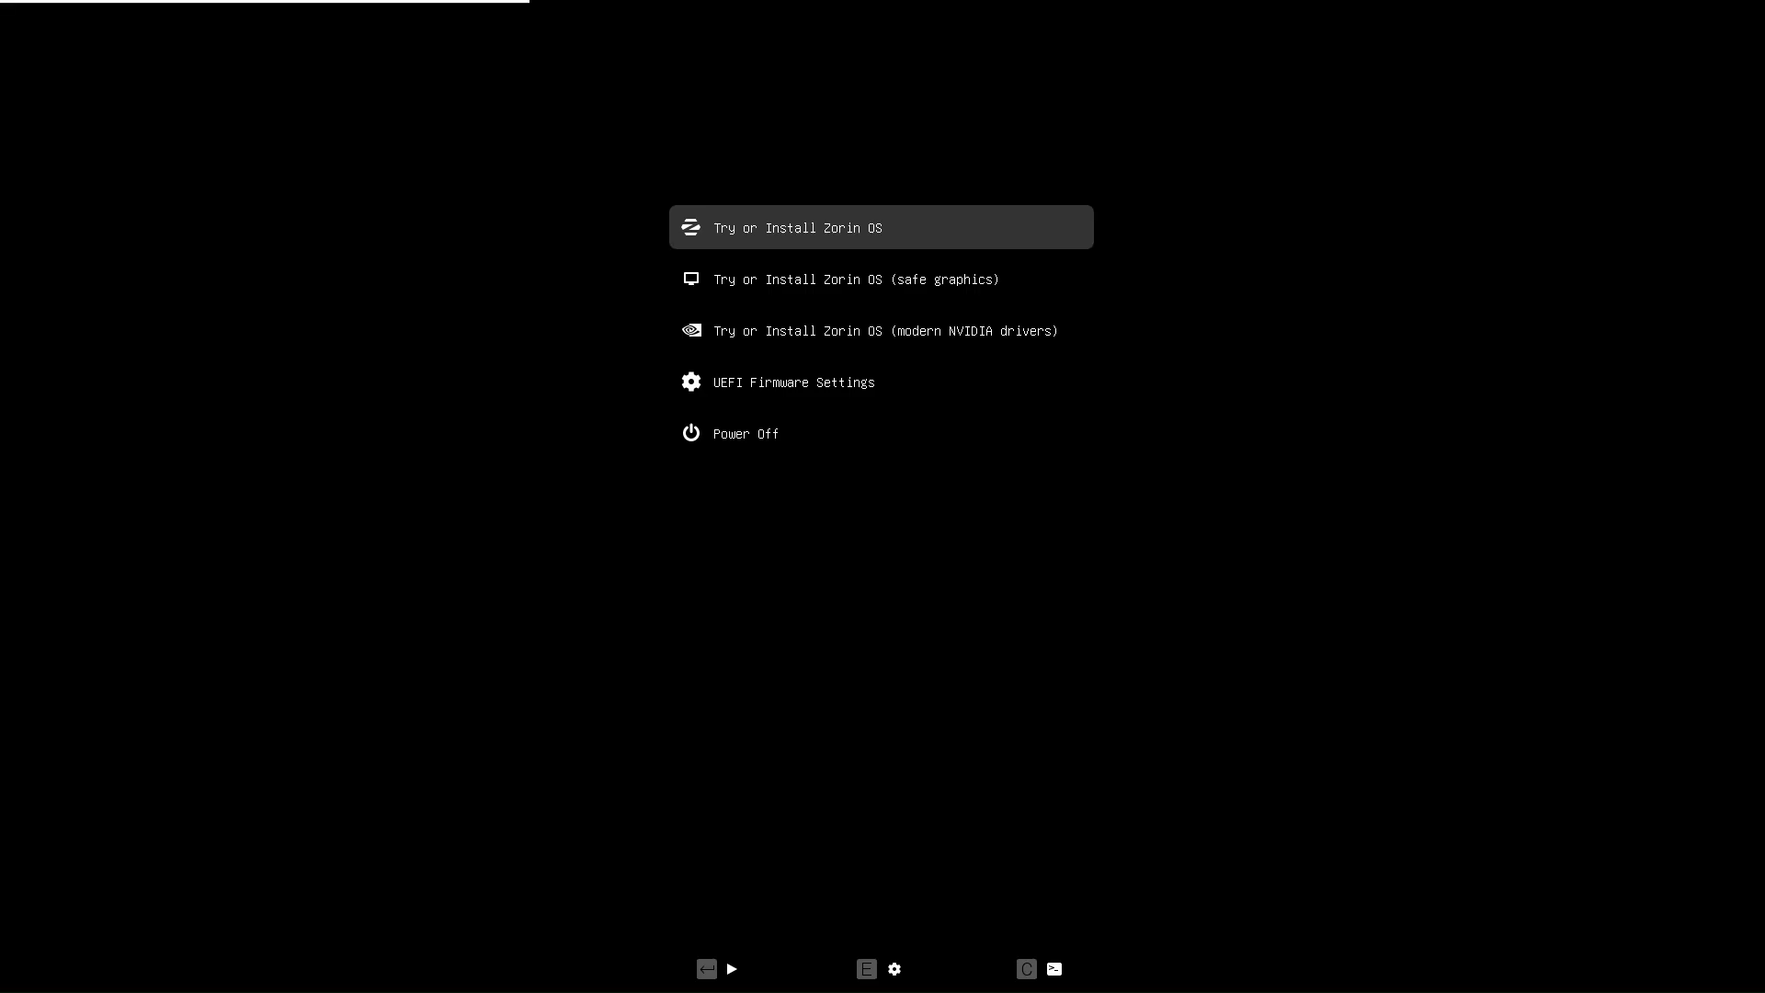
{"action": "key", "text": "Return"}
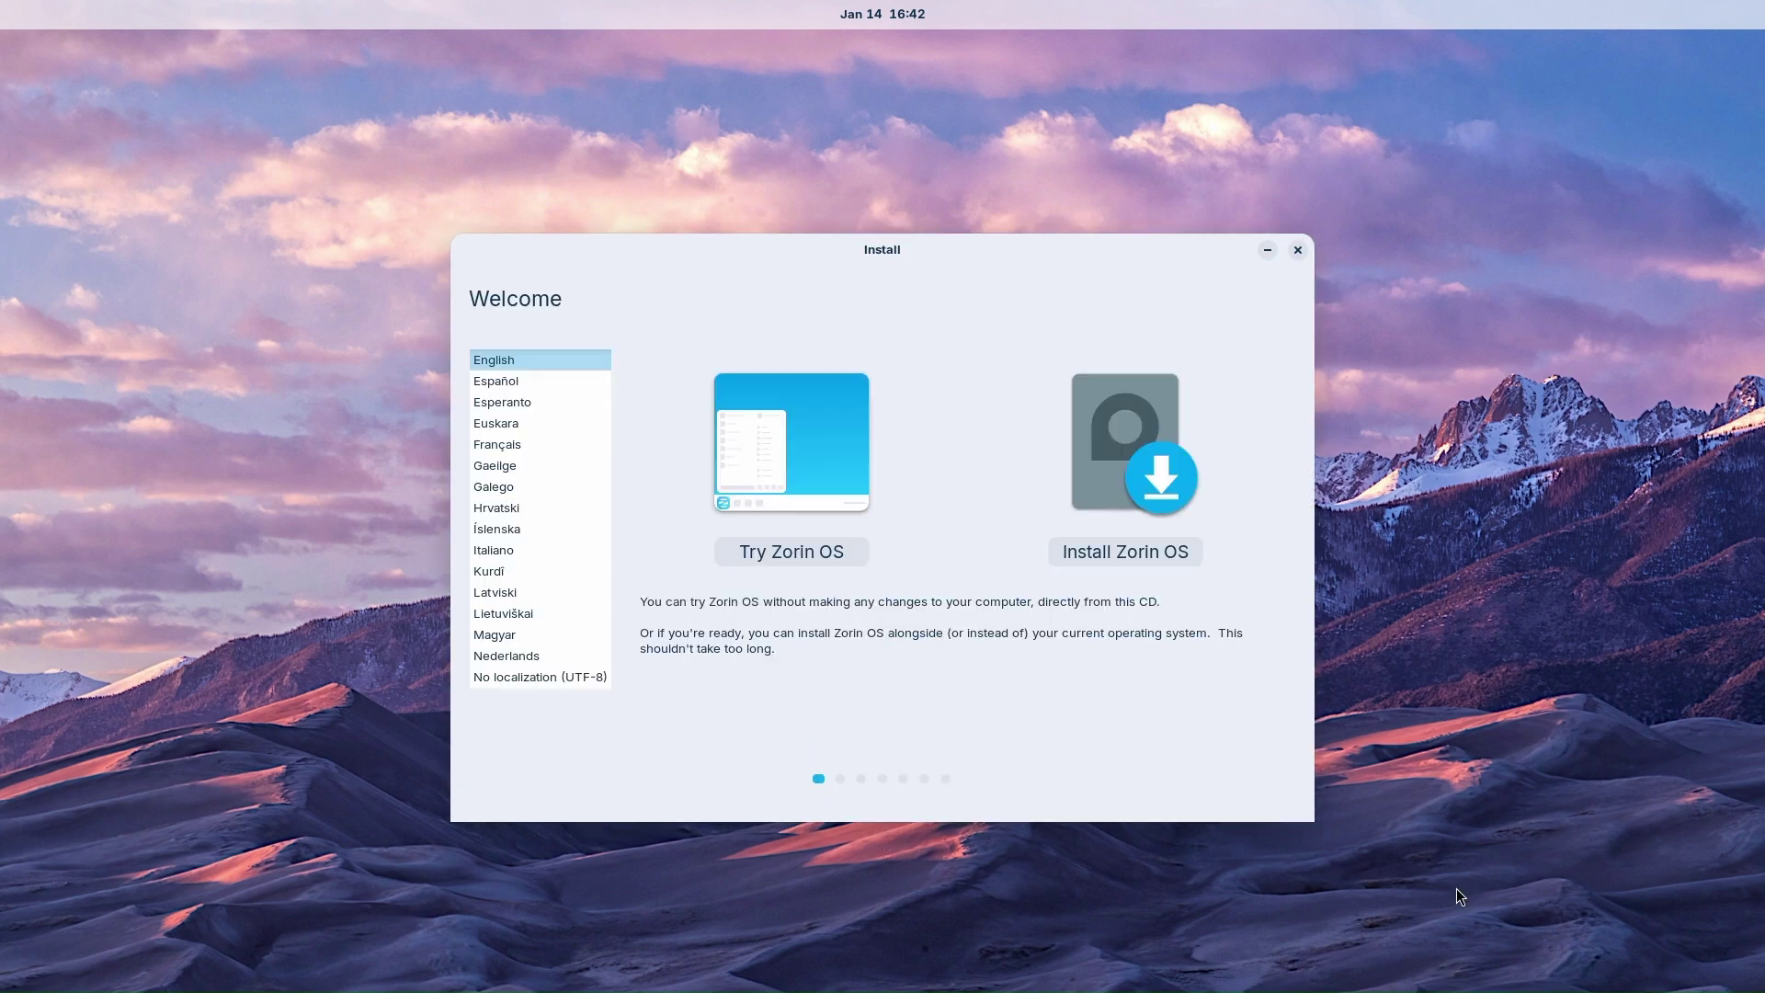
Begin installing Zorin OS with English (US) keyboard, updates and third-party software
{"action": "left_click", "coordinate": [1144, 552]}
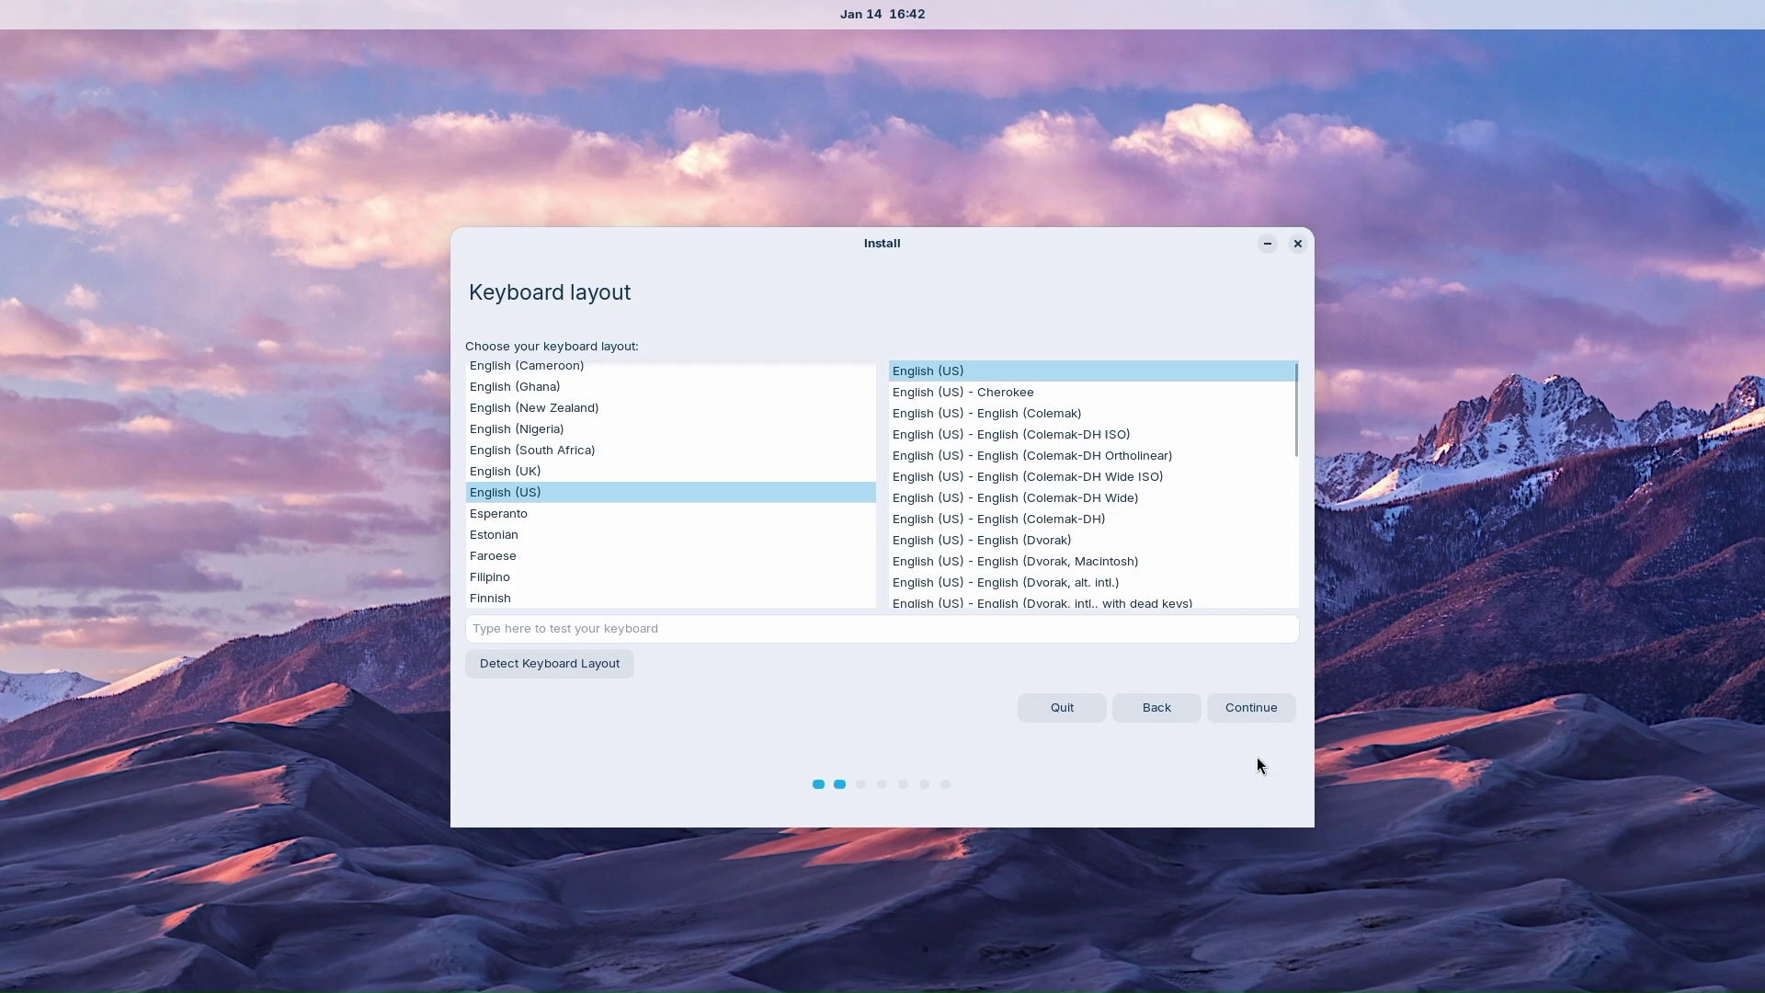
{"action": "left_click", "coordinate": [1272, 715]}
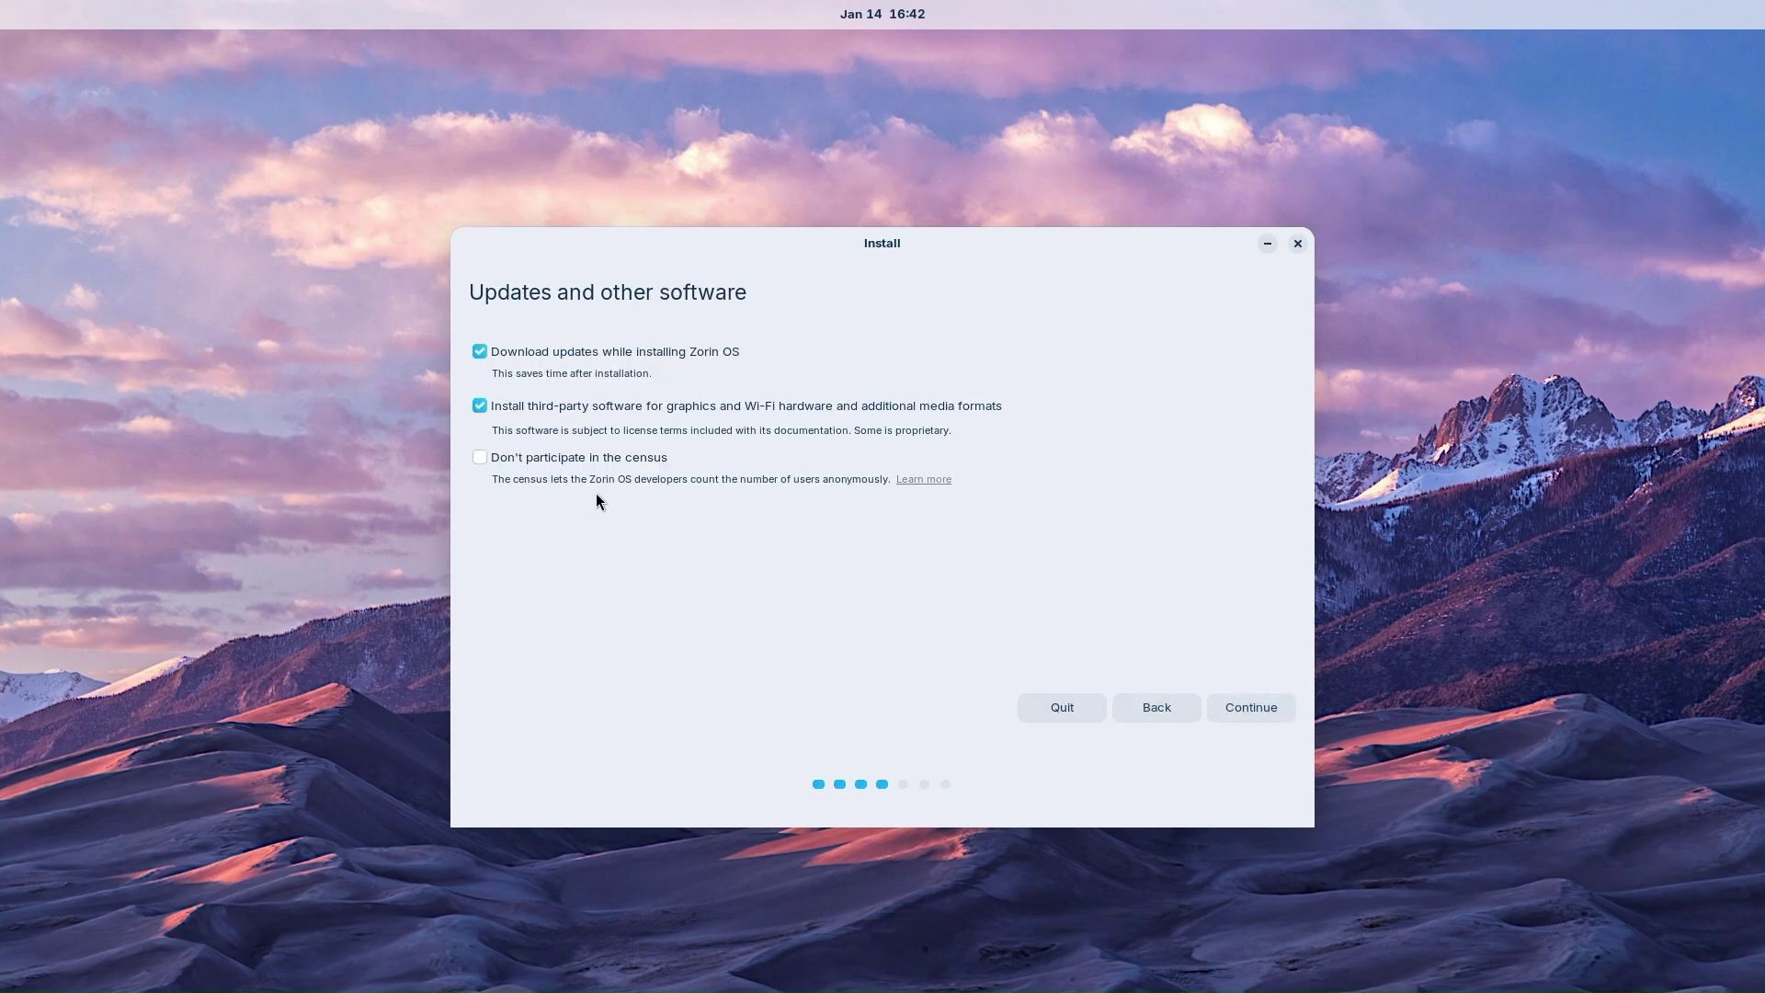
{"action": "left_click", "coordinate": [1279, 711]}
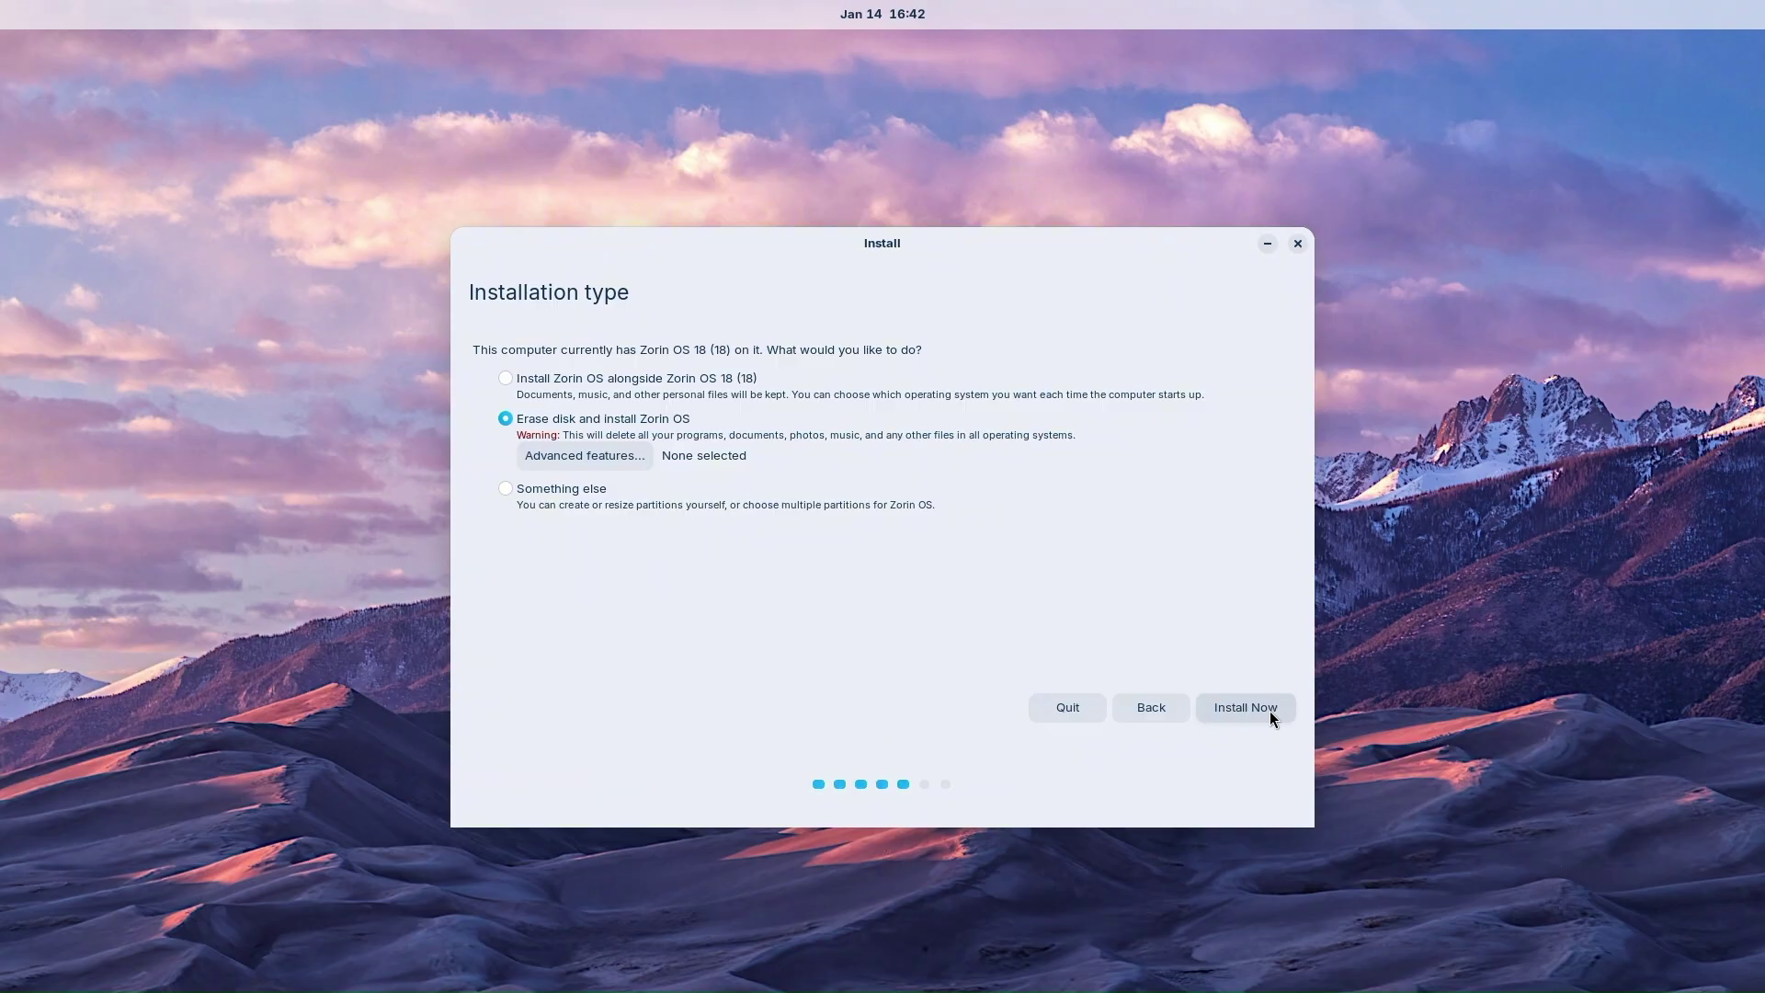
Choose Erase disk, confirm the partition changes, and accept New York as location
{"action": "left_click", "coordinate": [1271, 710]}
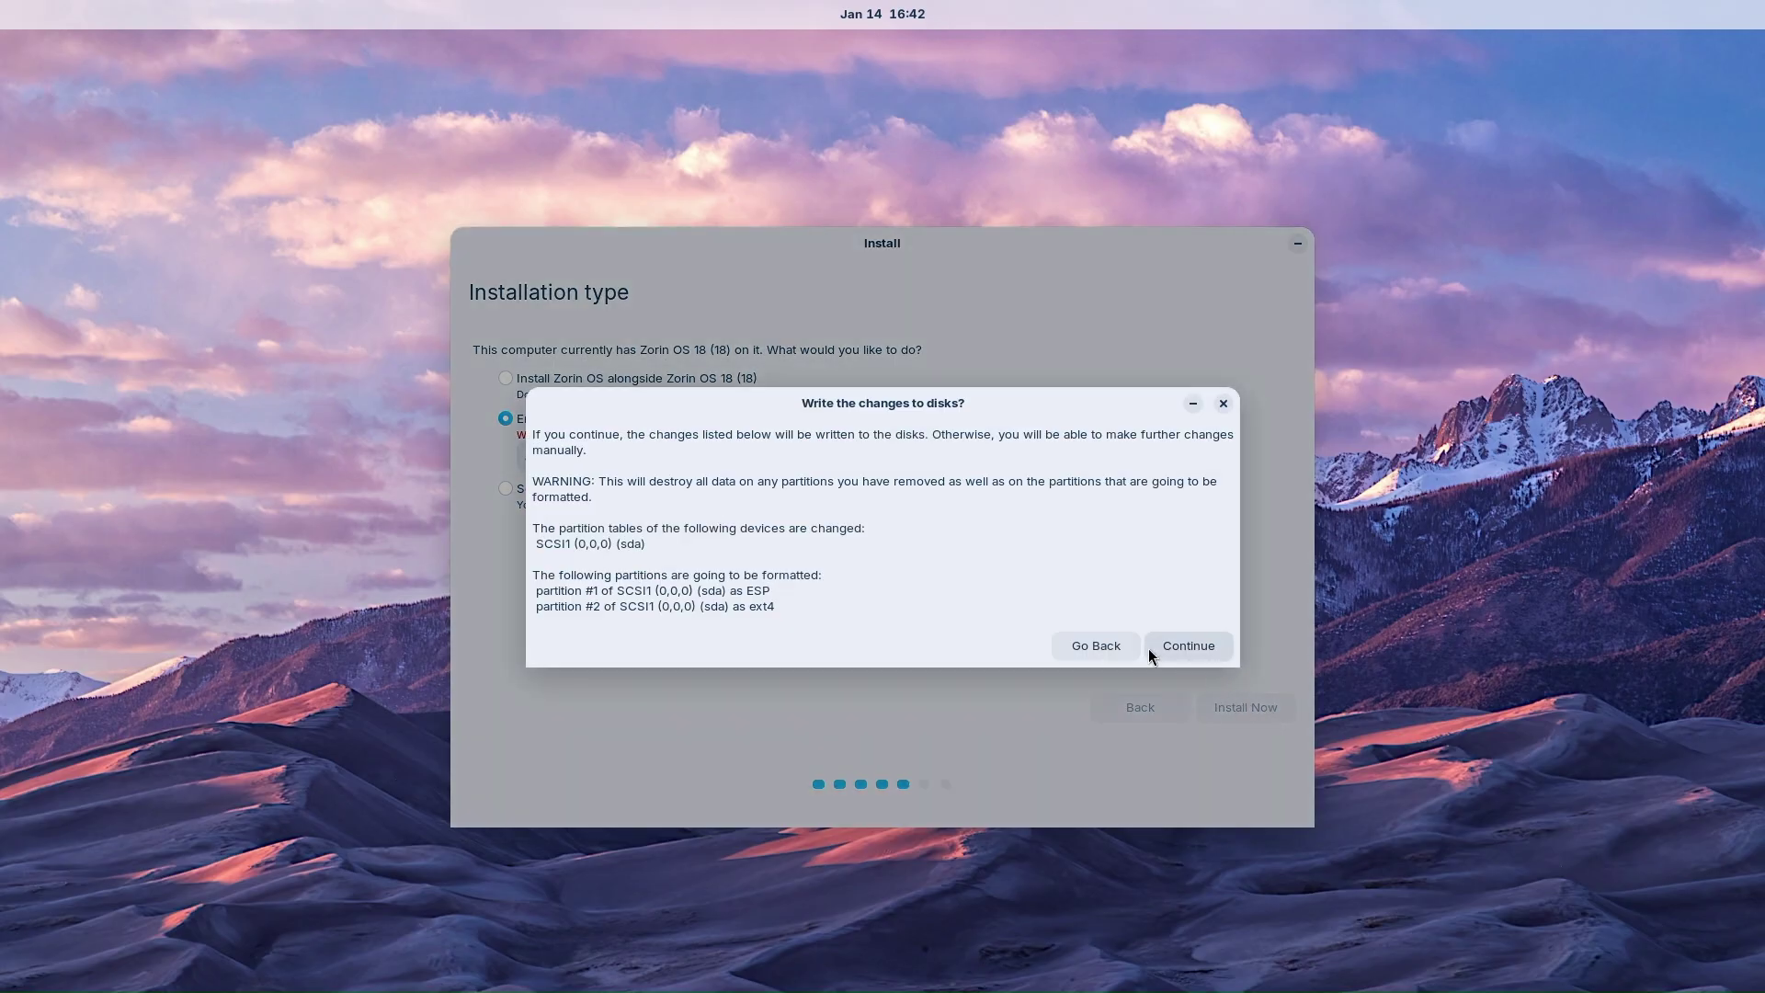
{"action": "left_click", "coordinate": [1186, 647]}
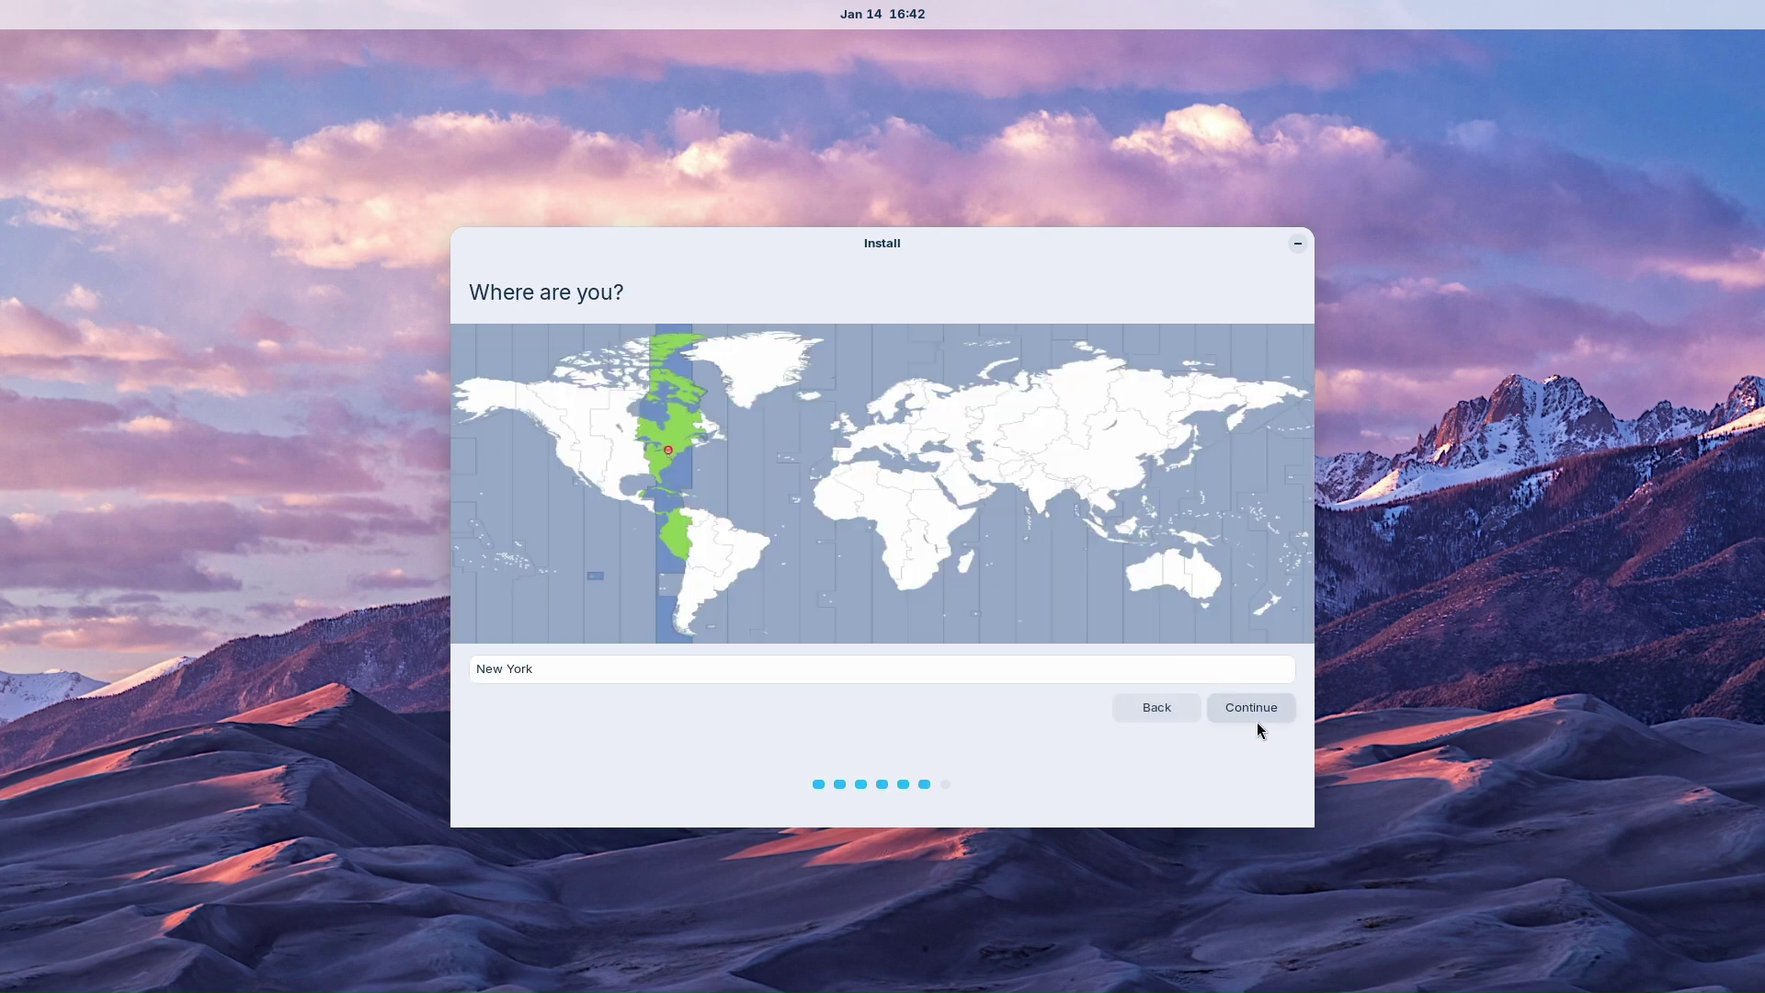
{"action": "left_click", "coordinate": [1267, 713]}
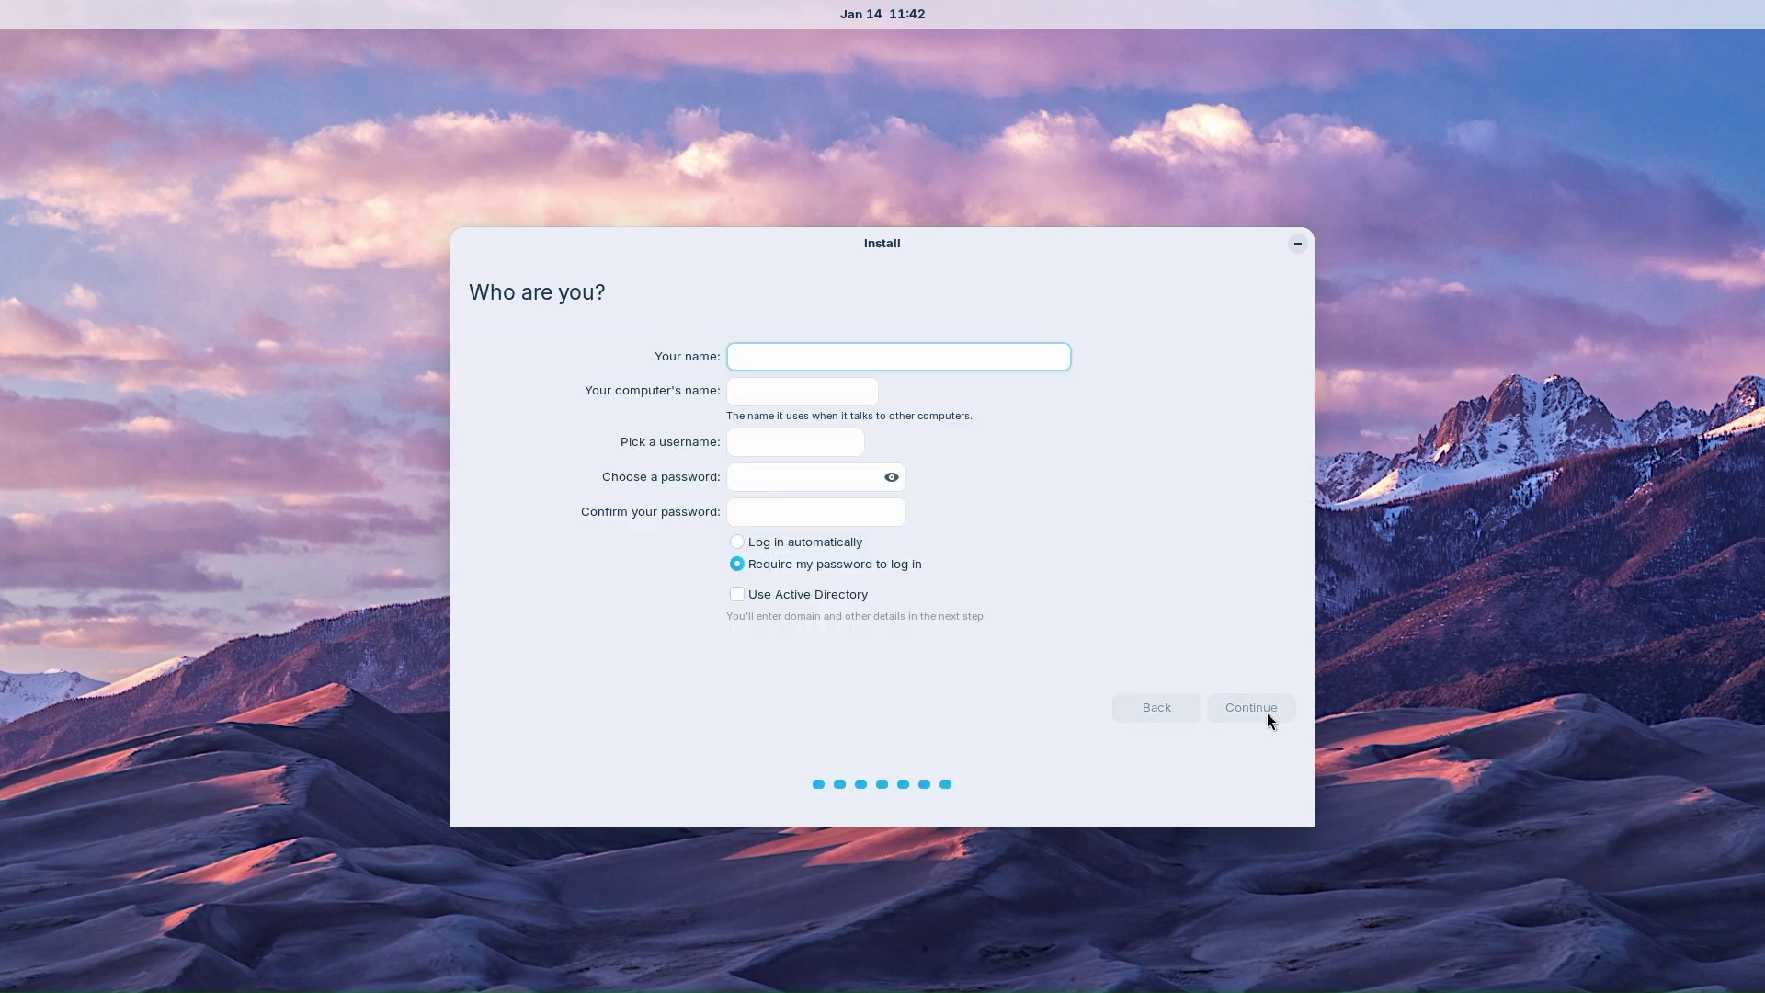
Enter the name 'Lab', set and confirm the account password, then continue installing
{"action": "type", "text": "Lab"}
{"action": "key", "text": "Tab"}
{"action": "key", "text": "Tab"}
{"action": "key", "text": "Tab"}
{"action": "type", "text": "********"}
{"action": "key", "text": "Tab"}
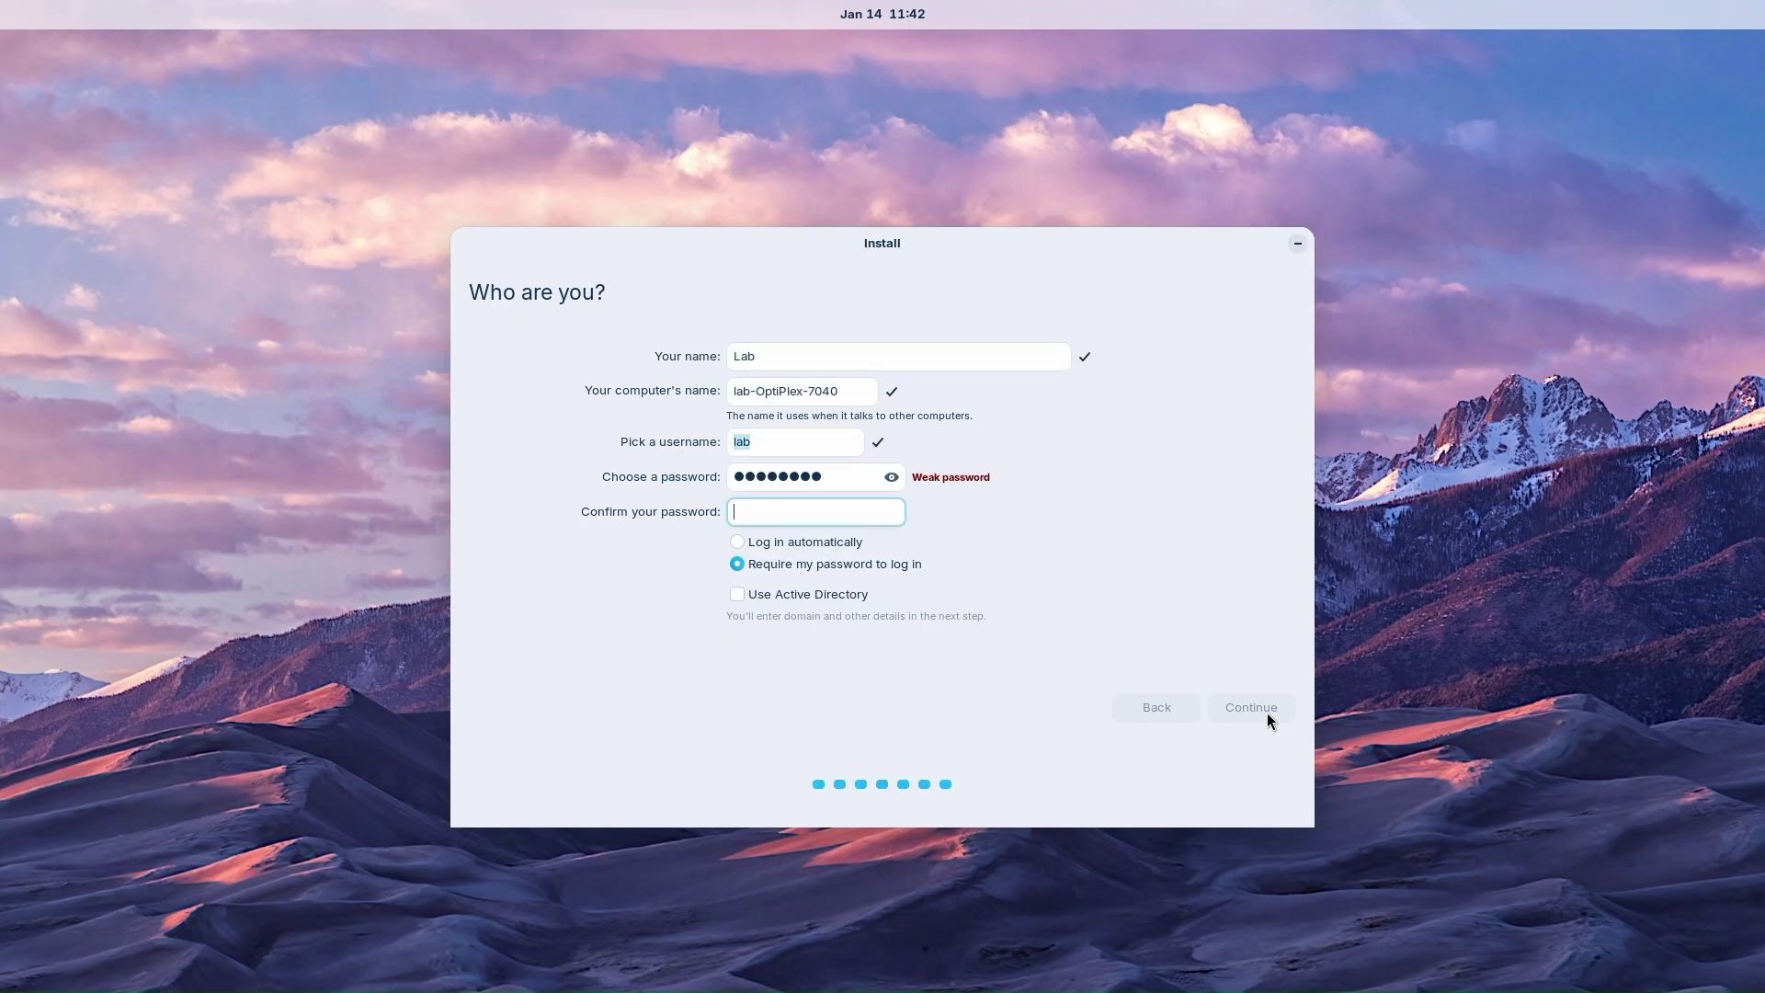
{"action": "type", "text": "********"}
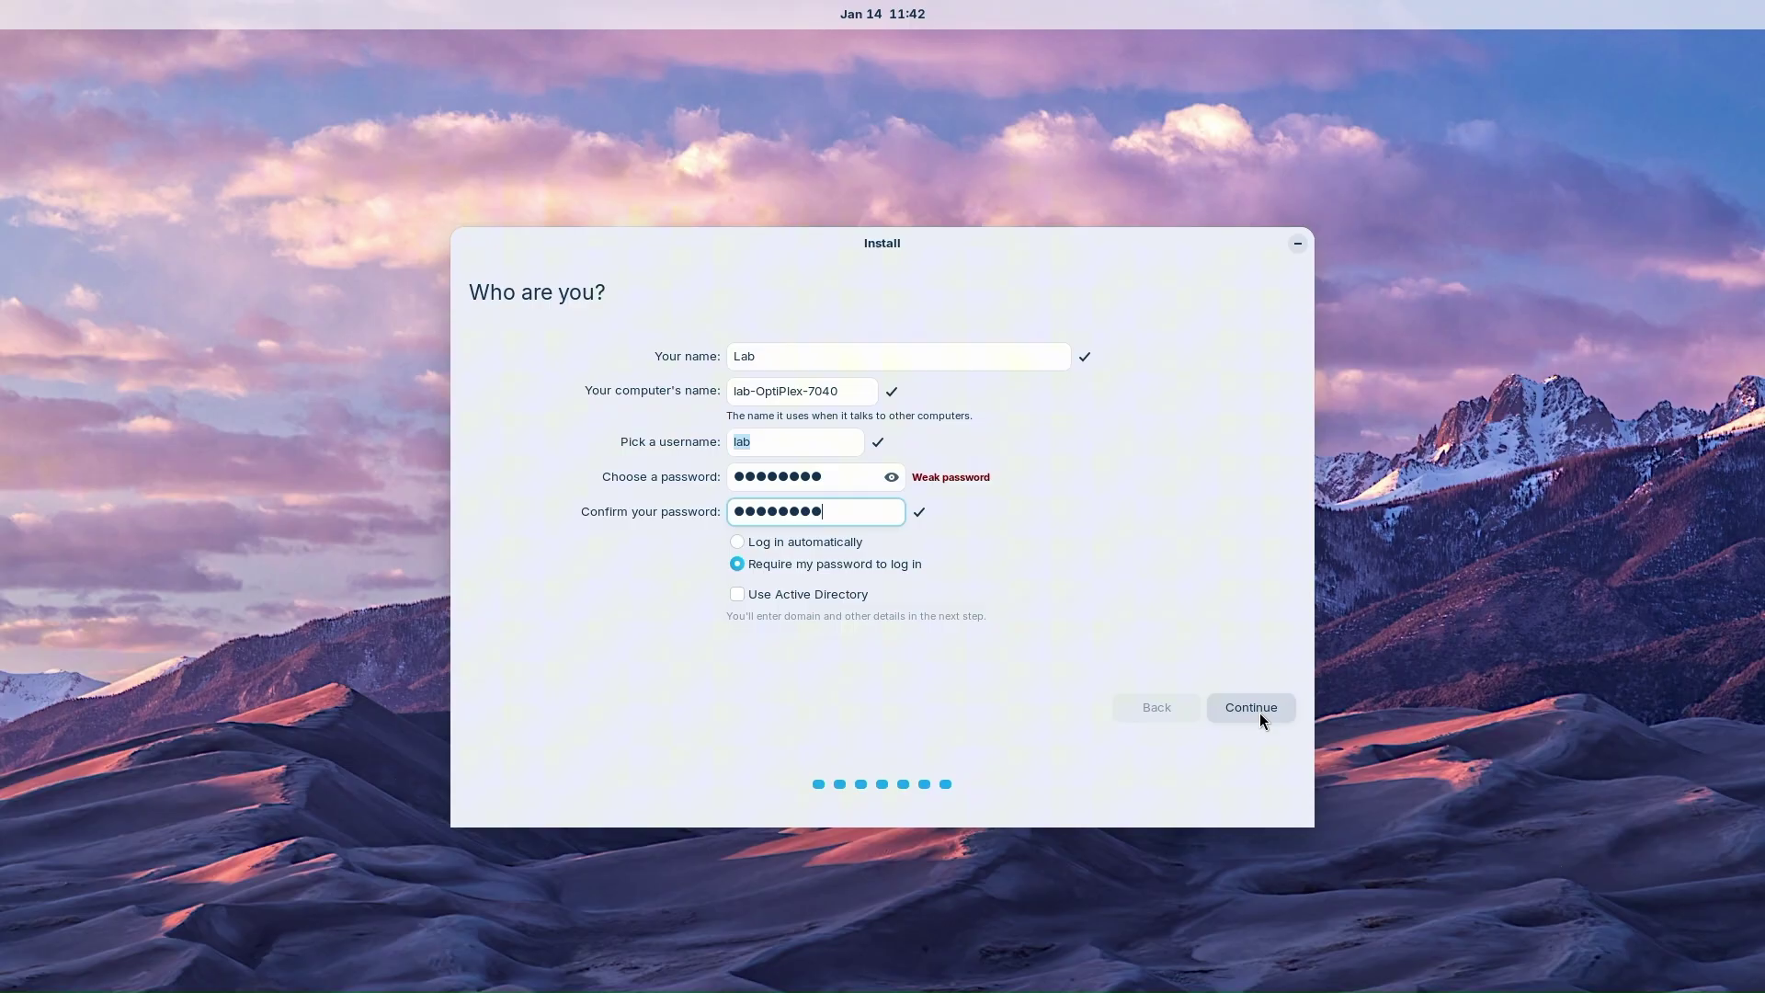
{"action": "left_click", "coordinate": [1260, 714]}
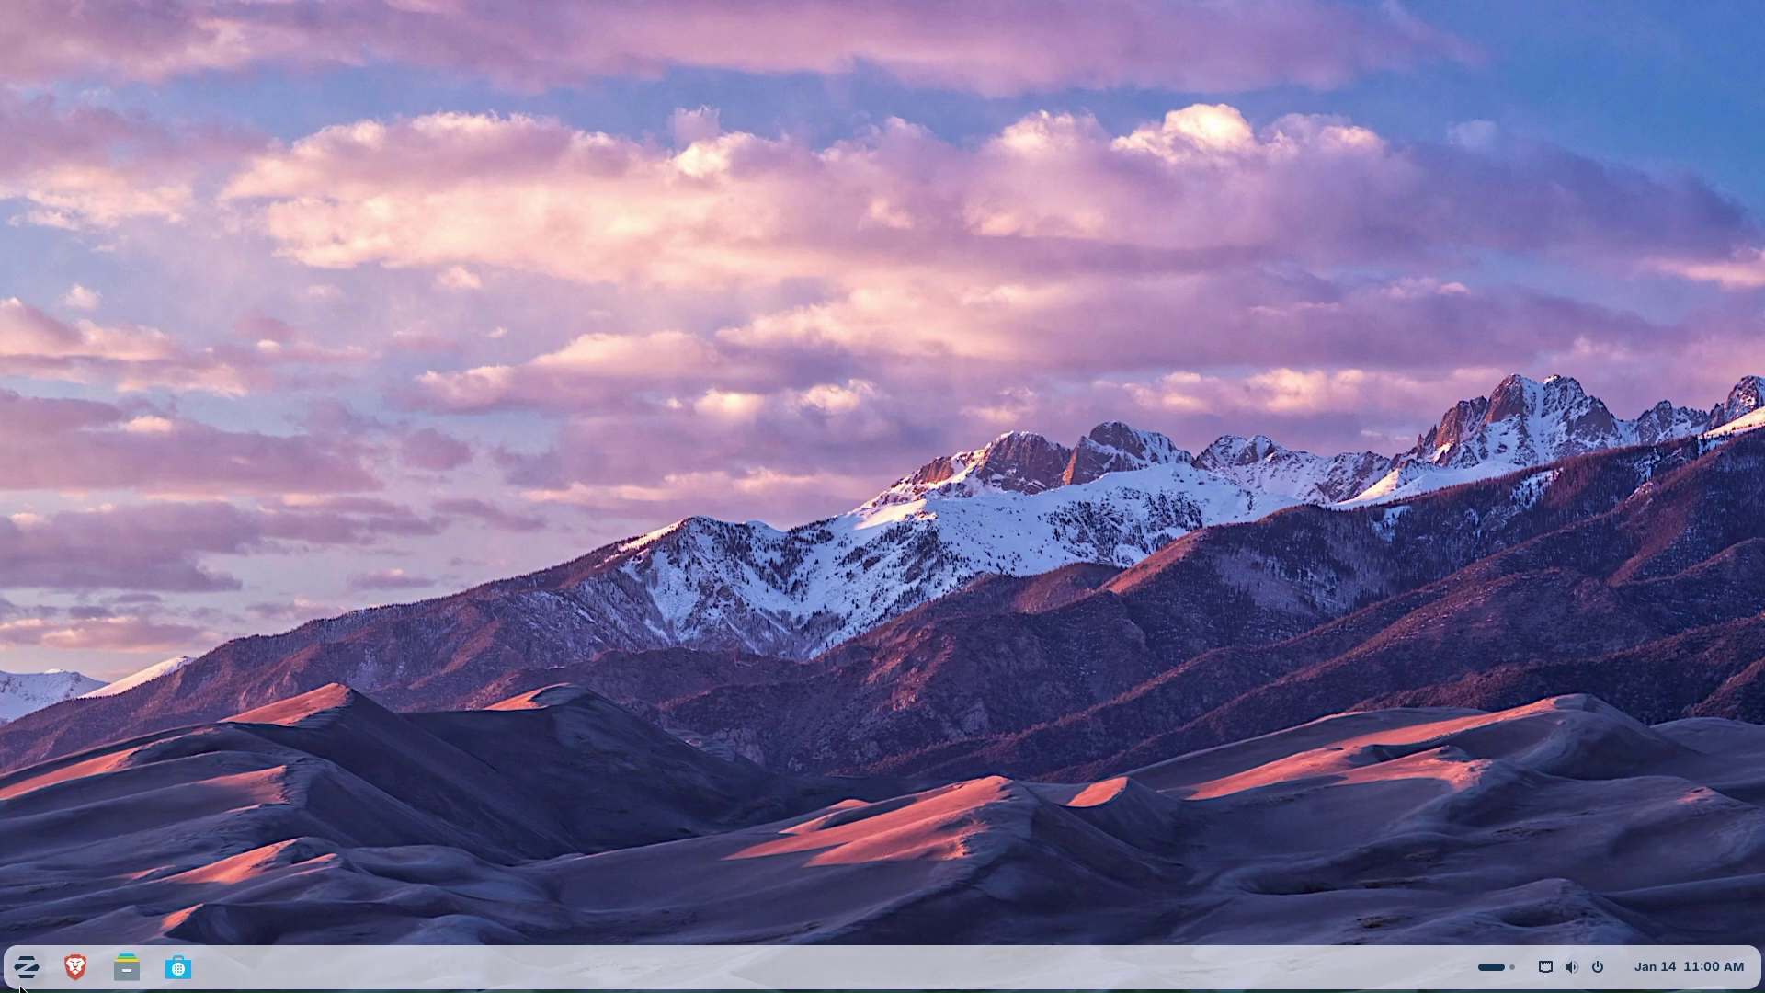
{"action": "left_click", "coordinate": [21, 986]}
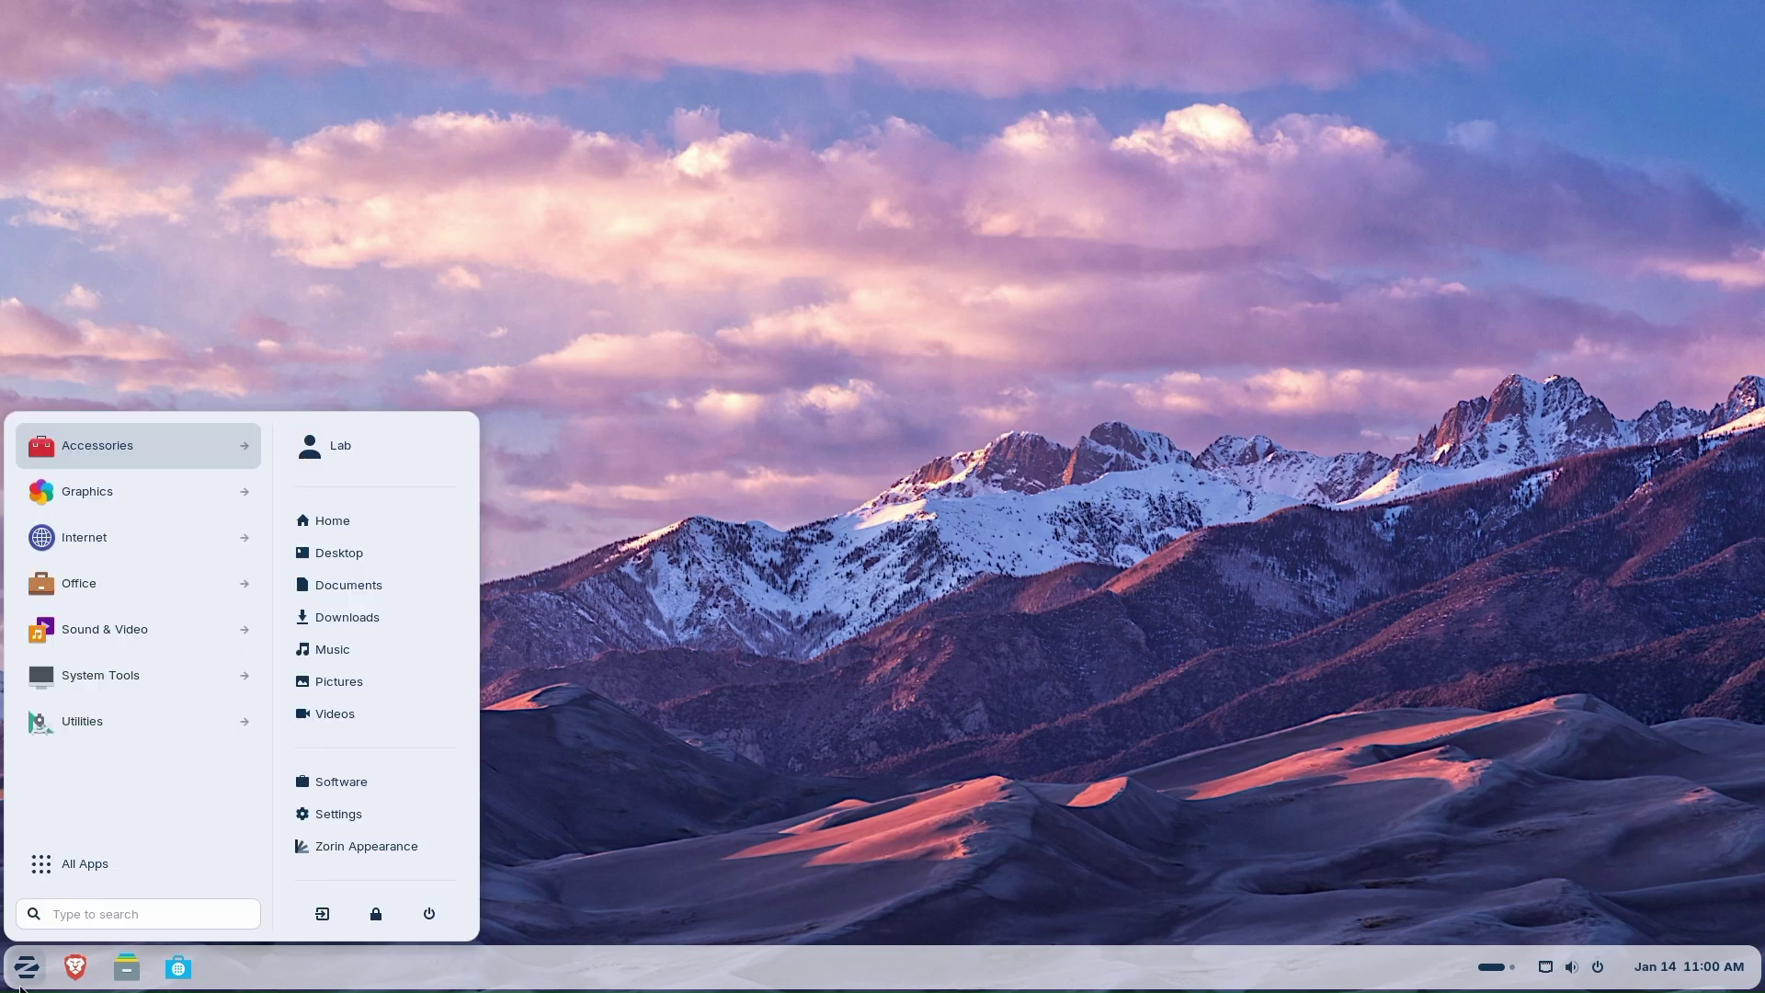